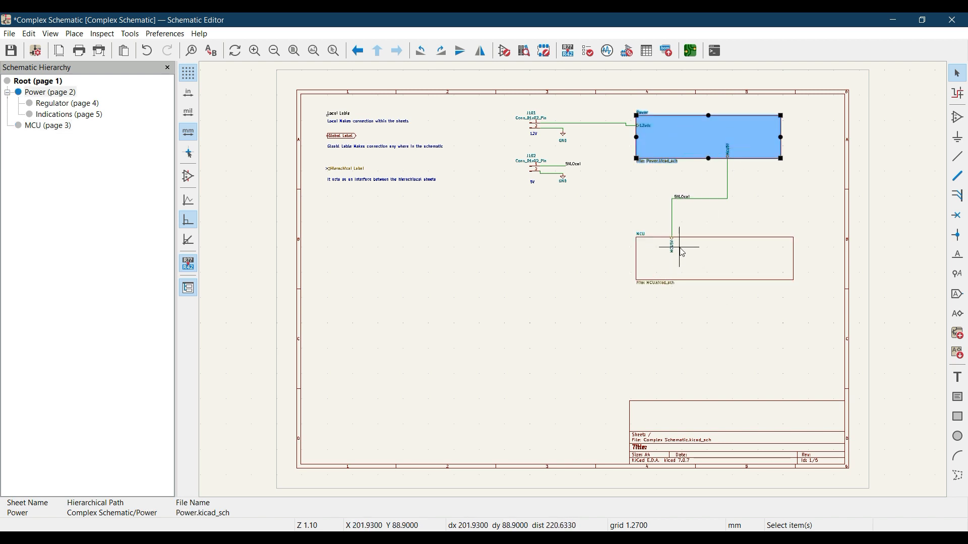
scroll(673, 252, "up", 5)
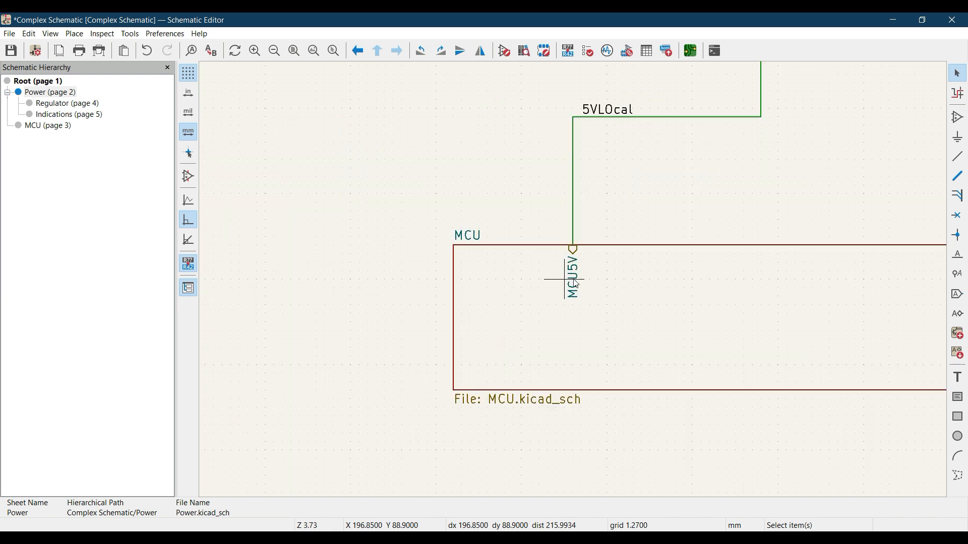
scroll(566, 323, "down", 6)
scroll(528, 255, "up", 2)
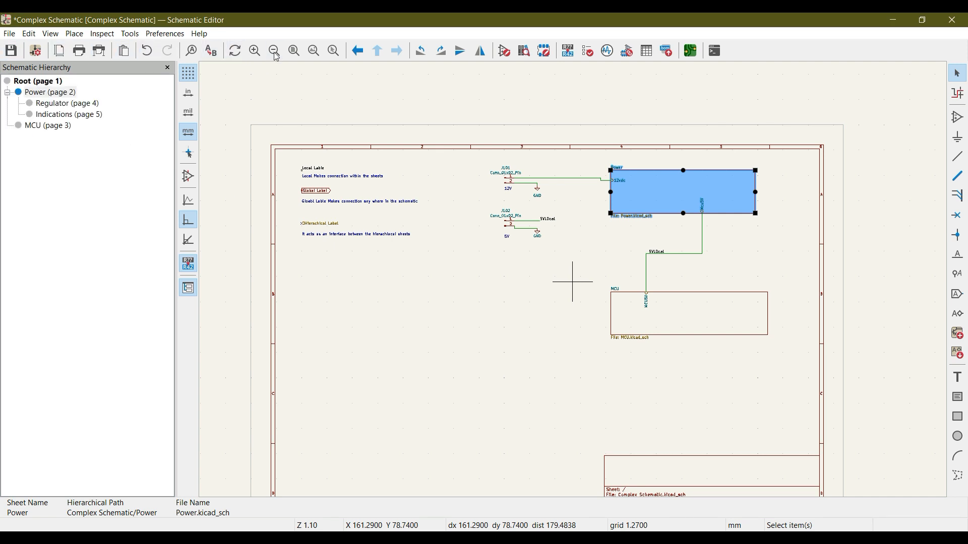
left_click(294, 52)
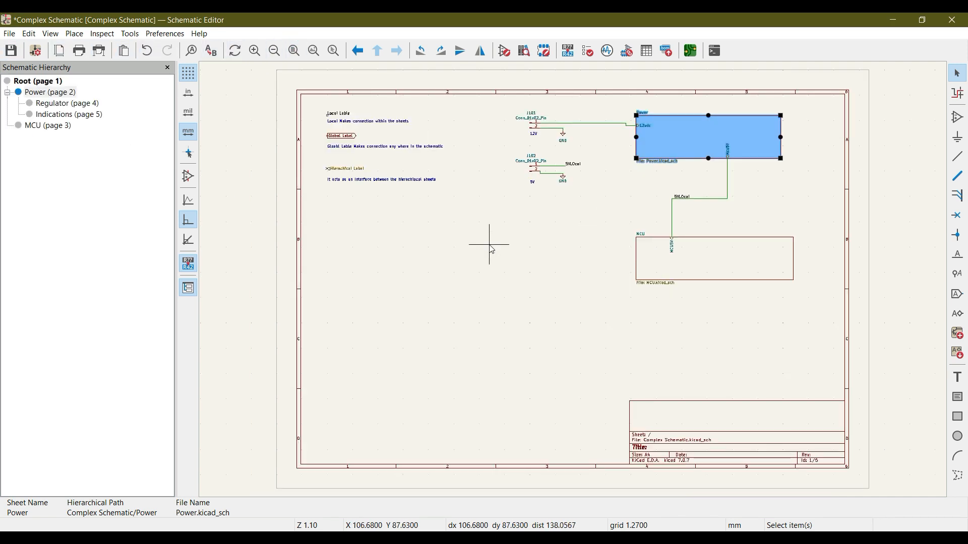
left_click(538, 318)
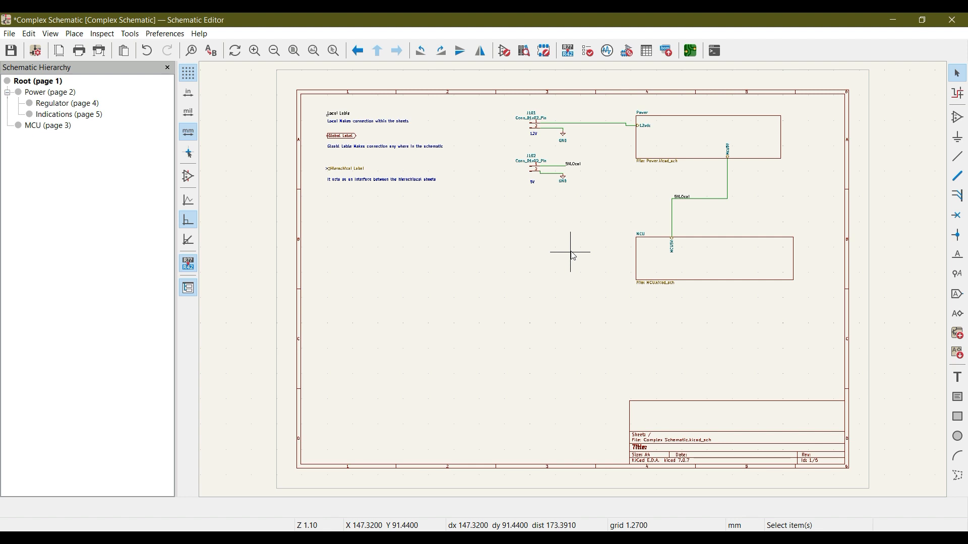
Step: Run the electrical rules check on the schematic and include warnings in the violation list
left_click(588, 51)
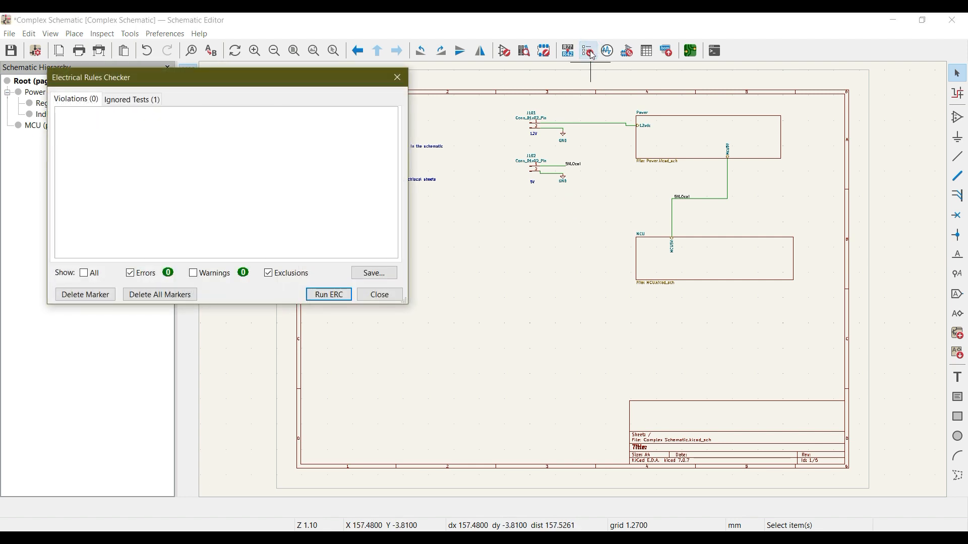
left_click(328, 295)
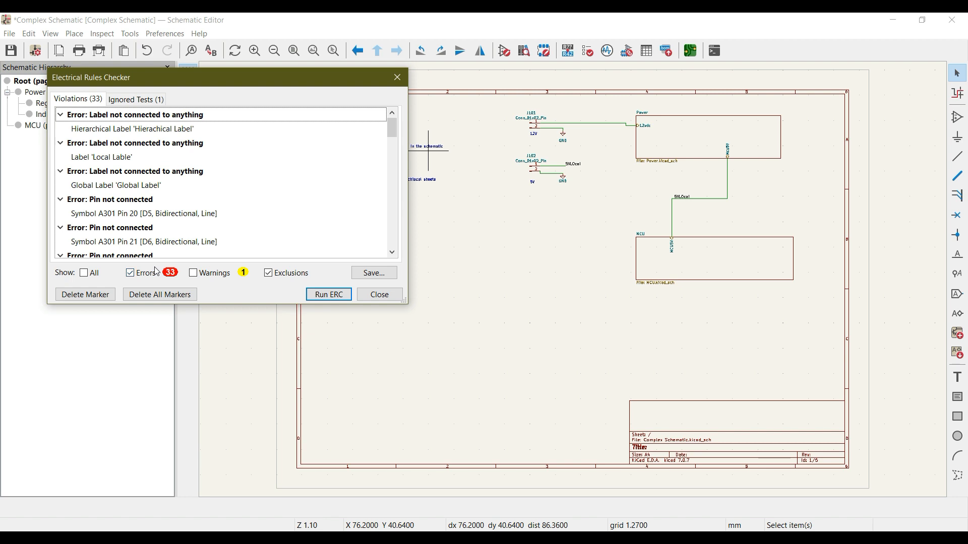
left_click(197, 276)
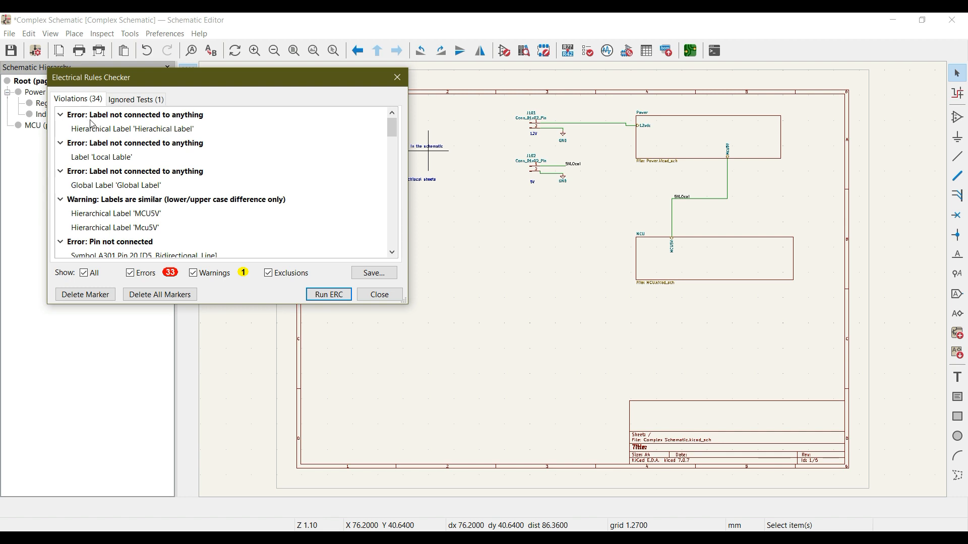
Step: Locate the unconnected example labels on the root sheet and delete the hierarchical, global and local ones
left_click(154, 132)
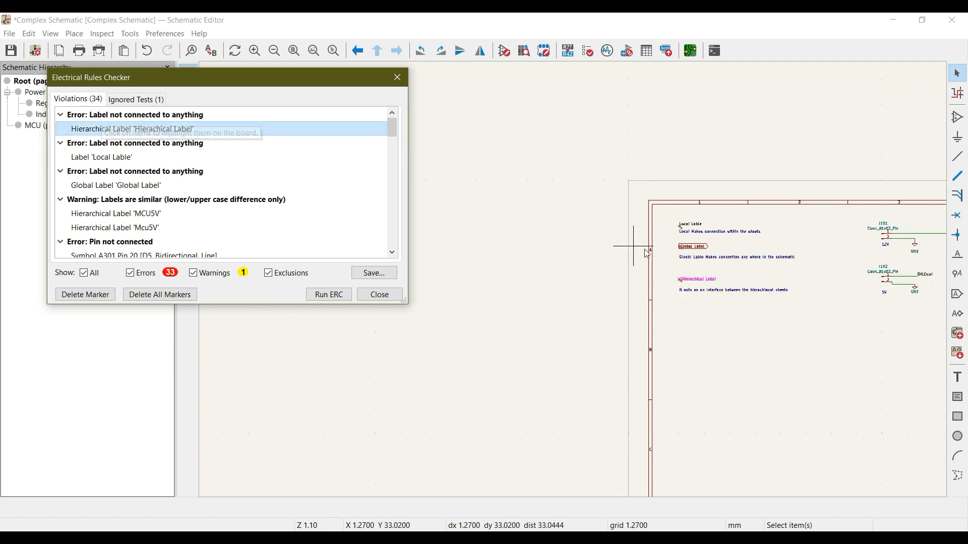
middle_click_drag(548, 291, 610, 267)
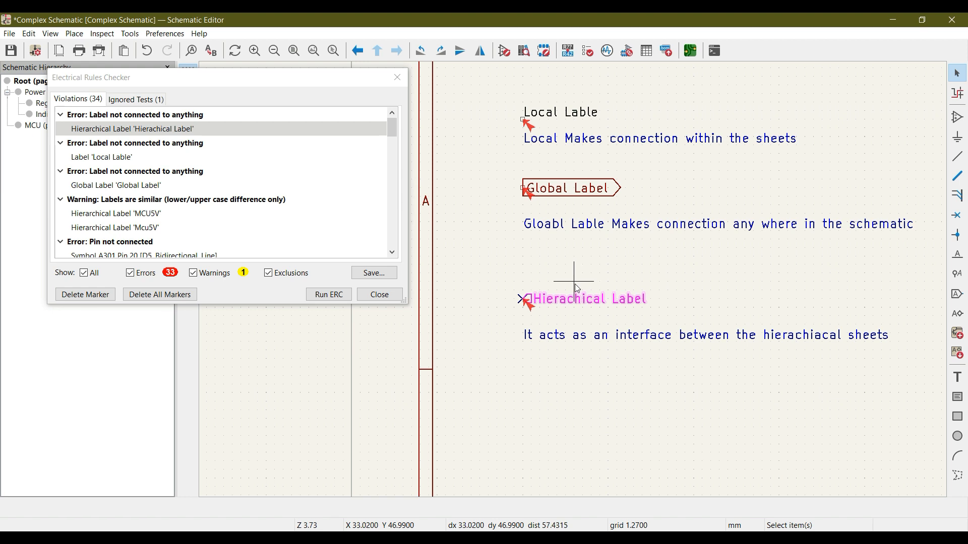
left_click(587, 301)
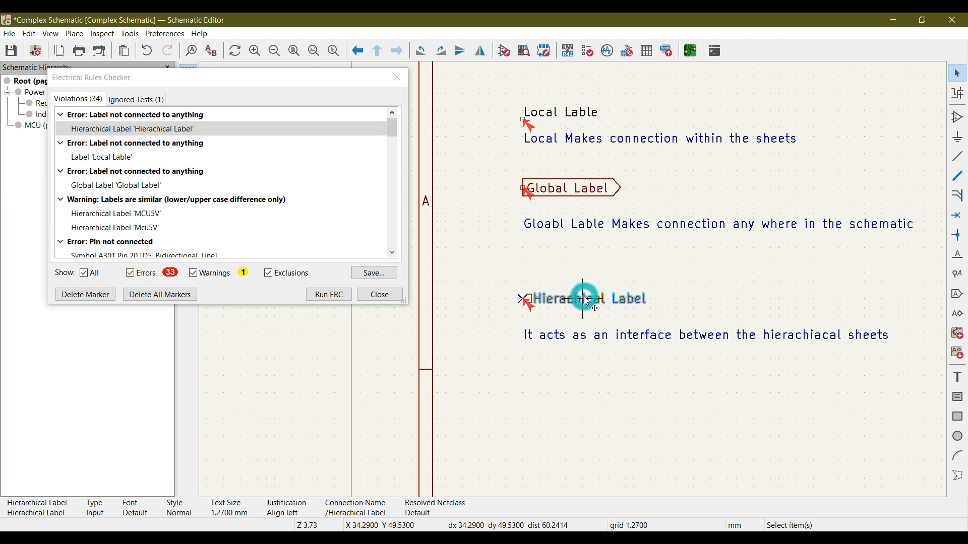
key("Delete")
mouse_move(565, 319)
left_mouse_down()
mouse_move(514, 276)
mouse_move(563, 319)
left_mouse_up()
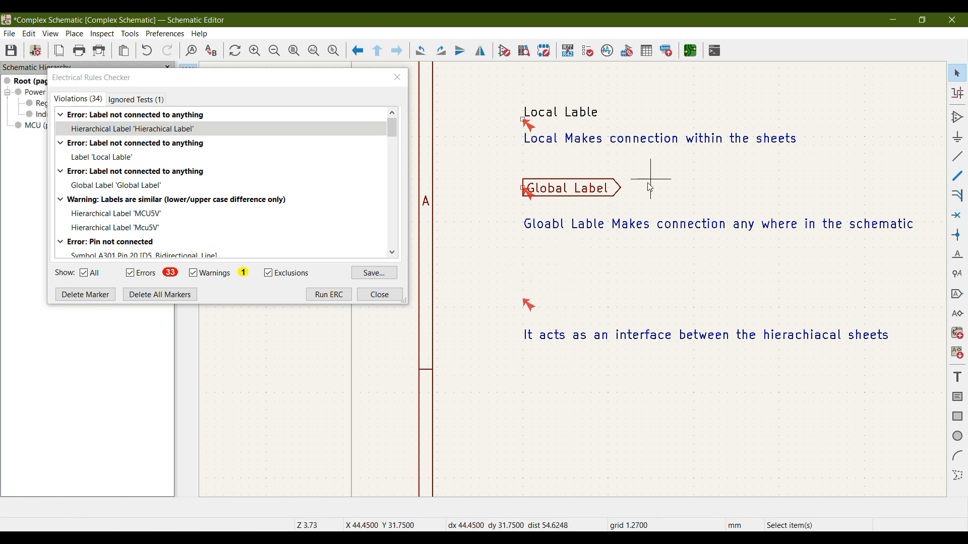
left_click(615, 187)
key("Delete")
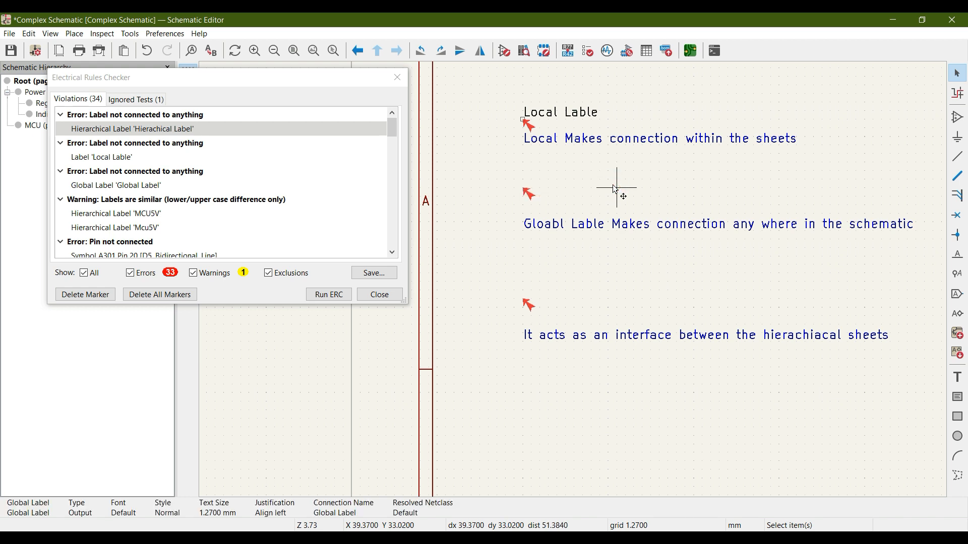
left_click(578, 129)
key("Delete")
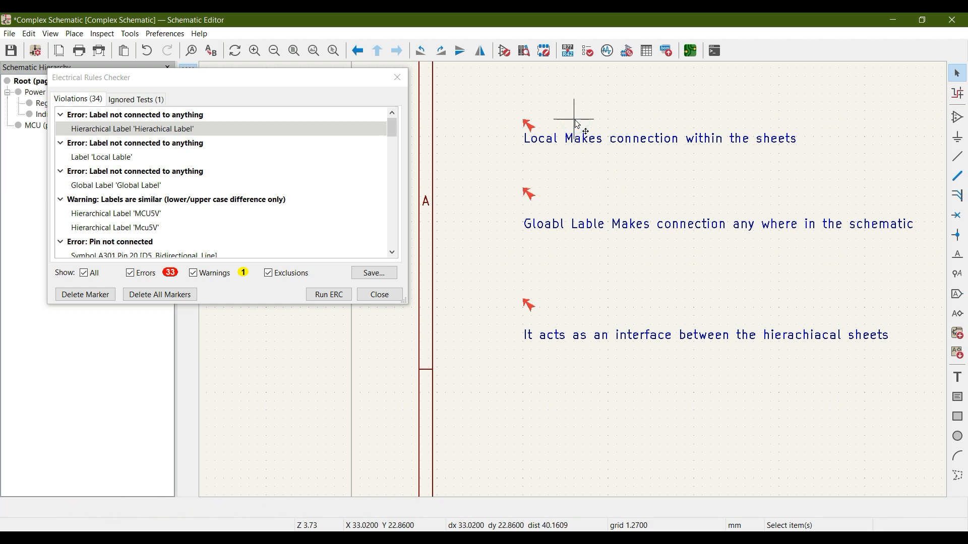
Step: Rerun the electrical rules check and locate the undriven input power pin error on the MCU sheet
left_click(329, 294)
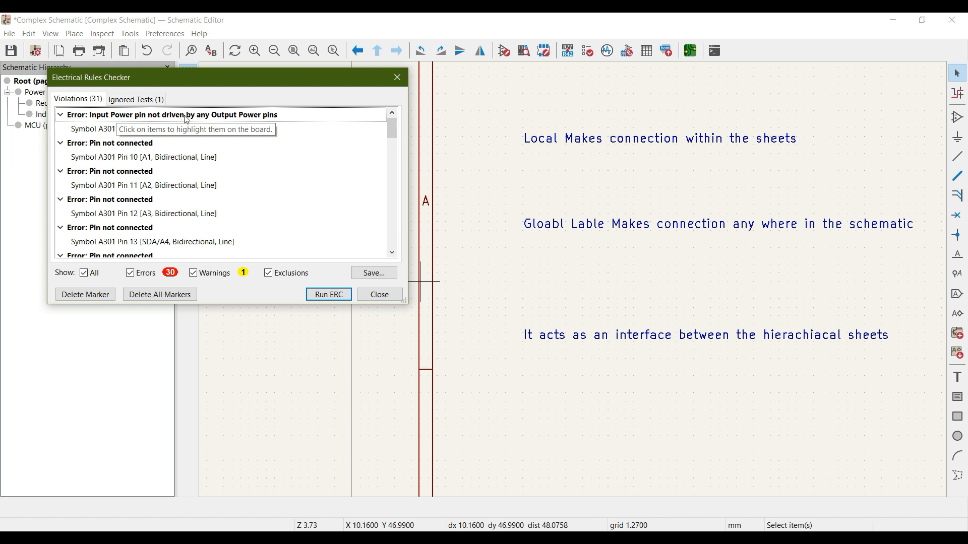
left_click(139, 123)
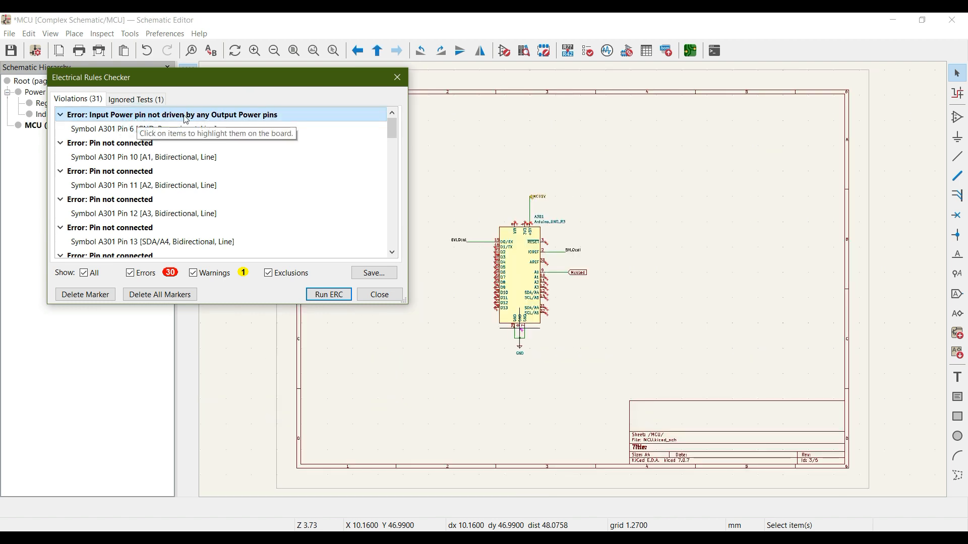
left_click_drag(240, 83, 249, 172)
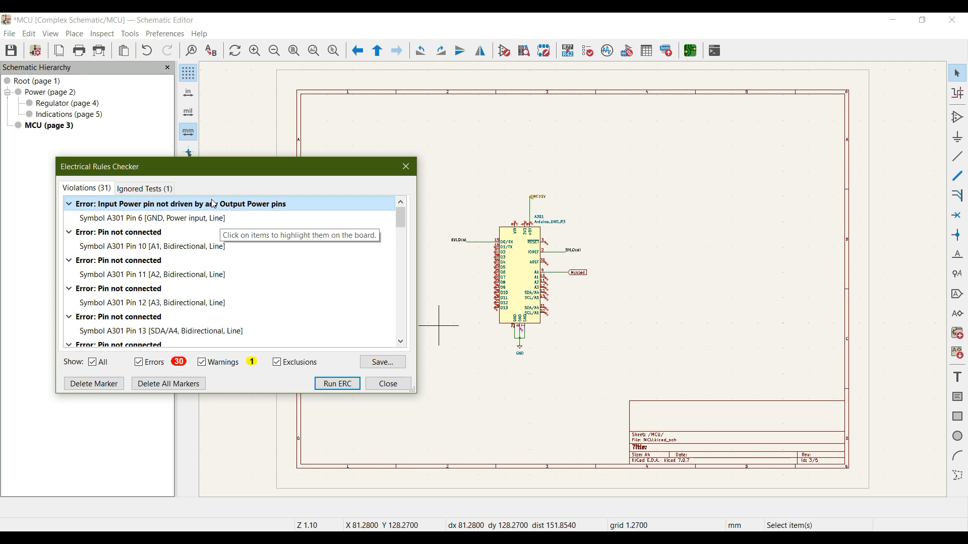
scroll(524, 306, "up", 6)
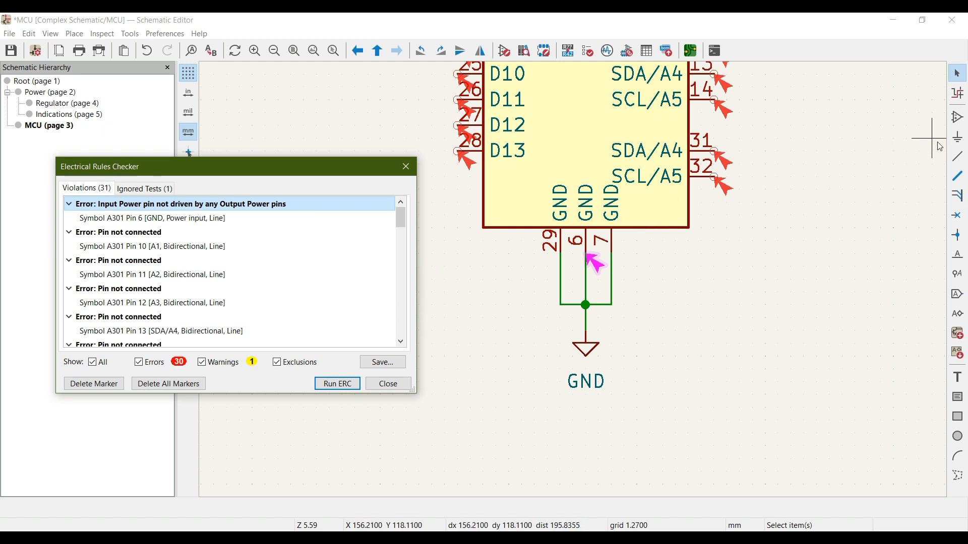
Step: Place a PWR_FLAG power symbol, rotated sideways, on the ground wire below pin 29 of the Arduino
left_click(957, 139)
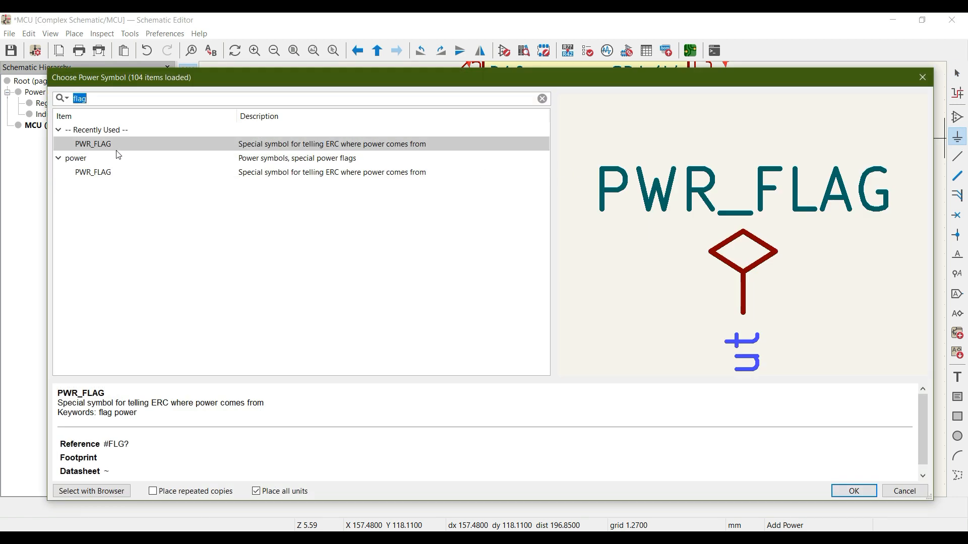
double_click(118, 151)
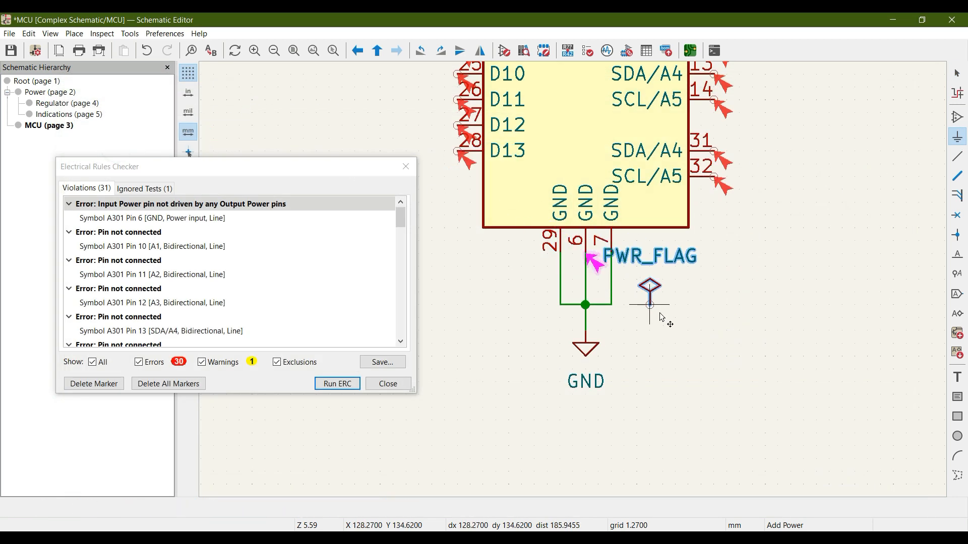
key("r")
key("r")
key("r")
key("r")
key("r")
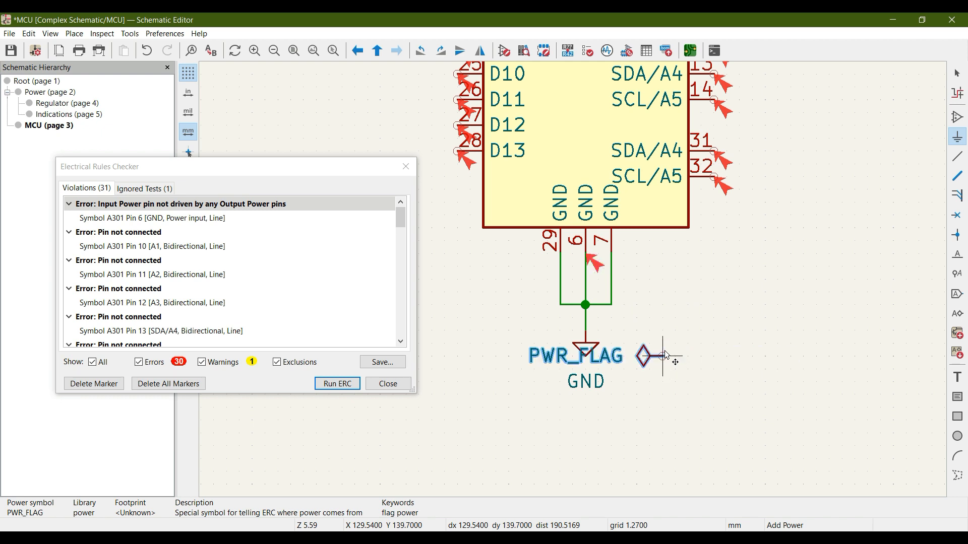
left_click(563, 294)
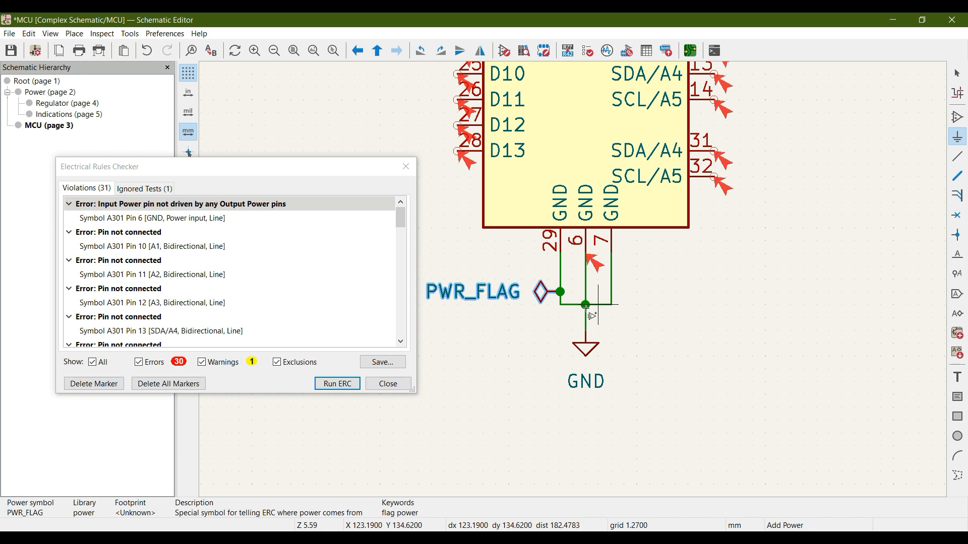
Step: Rerun the electrical rules check with the power flag in place and exclude warnings from the violation list
left_click(339, 384)
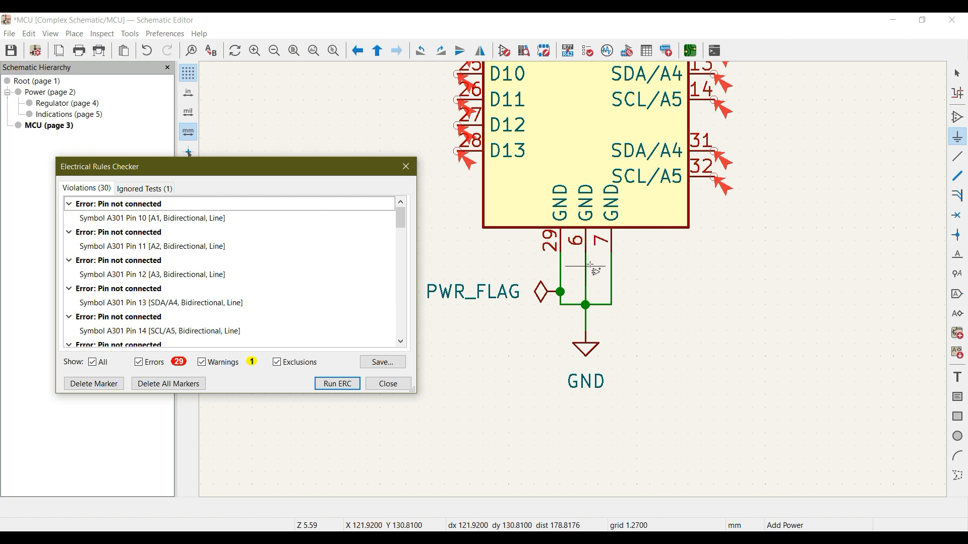
key("Escape")
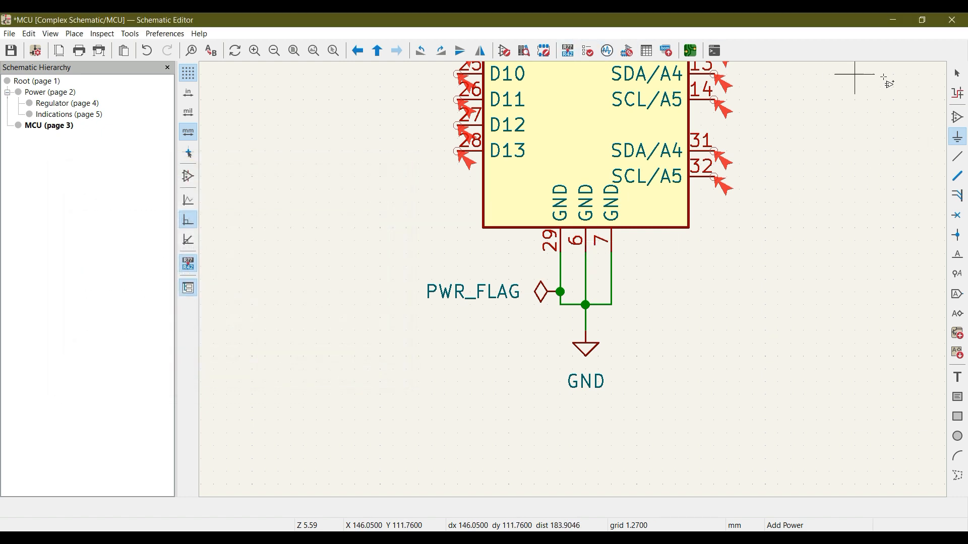
left_click(957, 73)
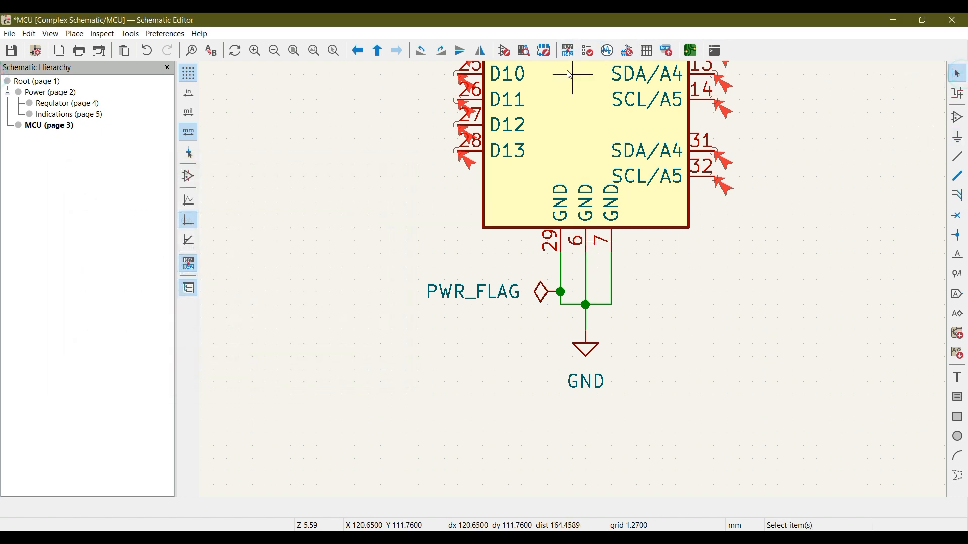
left_click(588, 51)
left_click(341, 388)
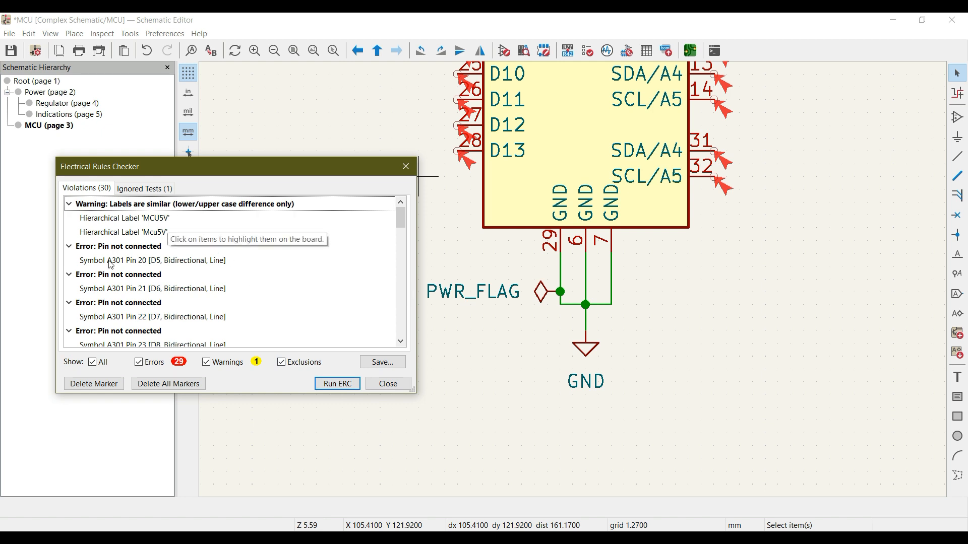
left_click(206, 362)
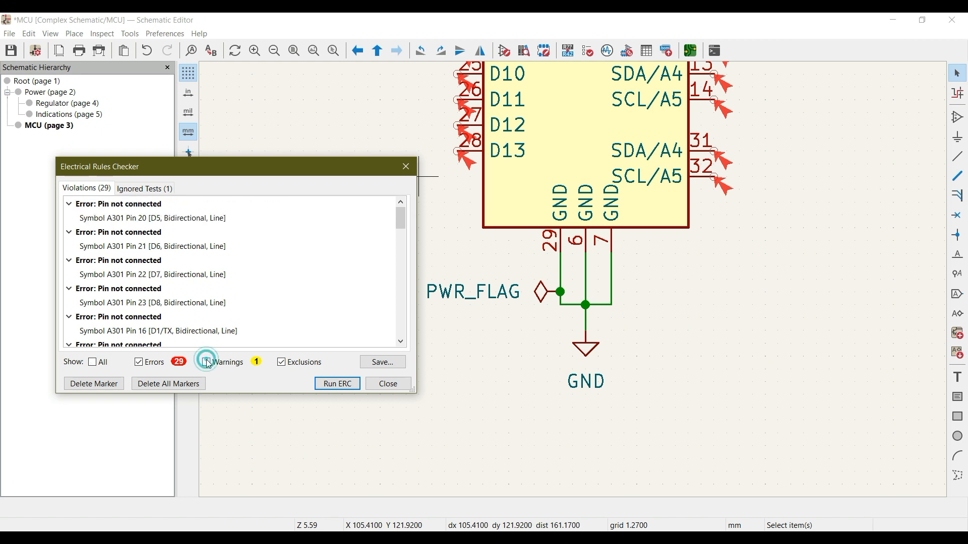
Step: Locate the unconnected pin 20 (D5) violation on the Arduino symbol and examine the surrounding flagged pins
left_click(132, 219)
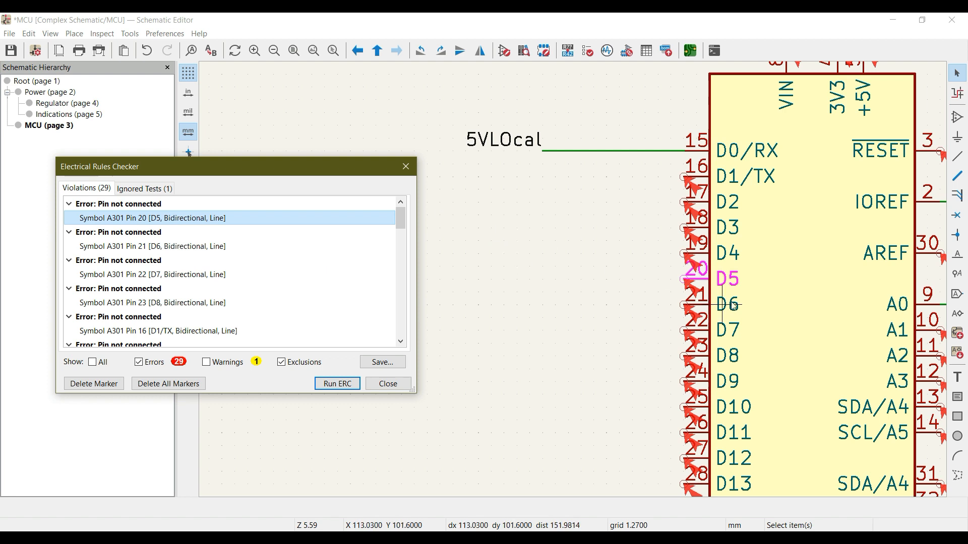
middle_click_drag(801, 280, 644, 244)
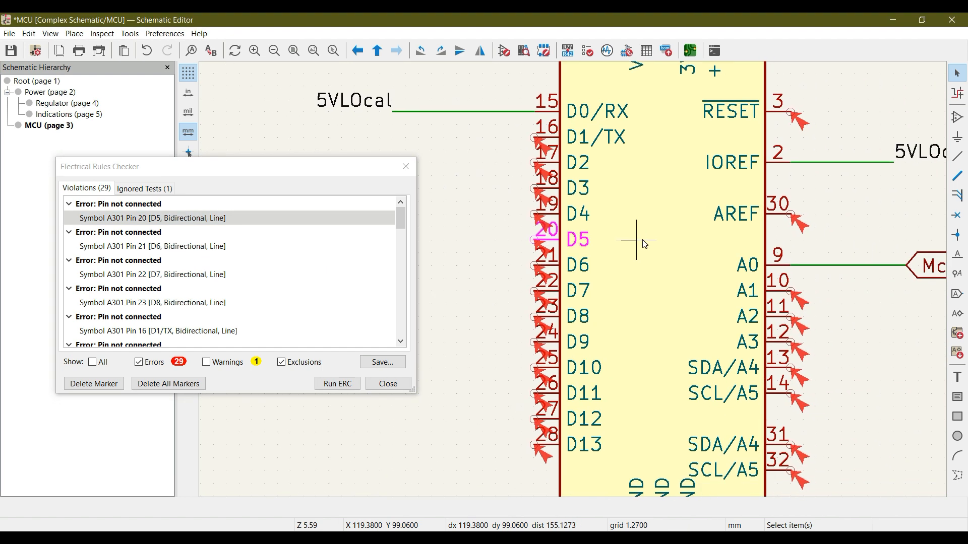
scroll(644, 244, "down", 2)
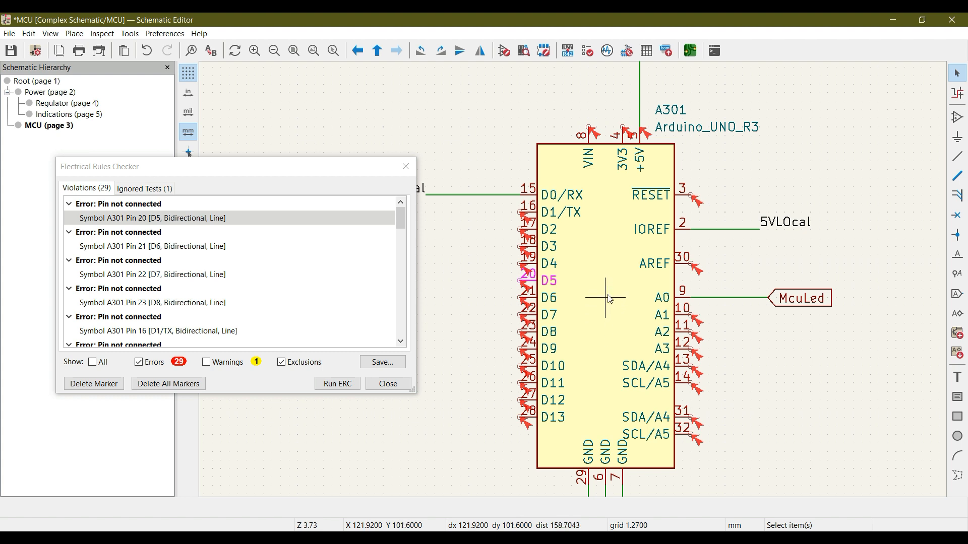
scroll(578, 273, "up", 2)
middle_click_drag(574, 280, 655, 225)
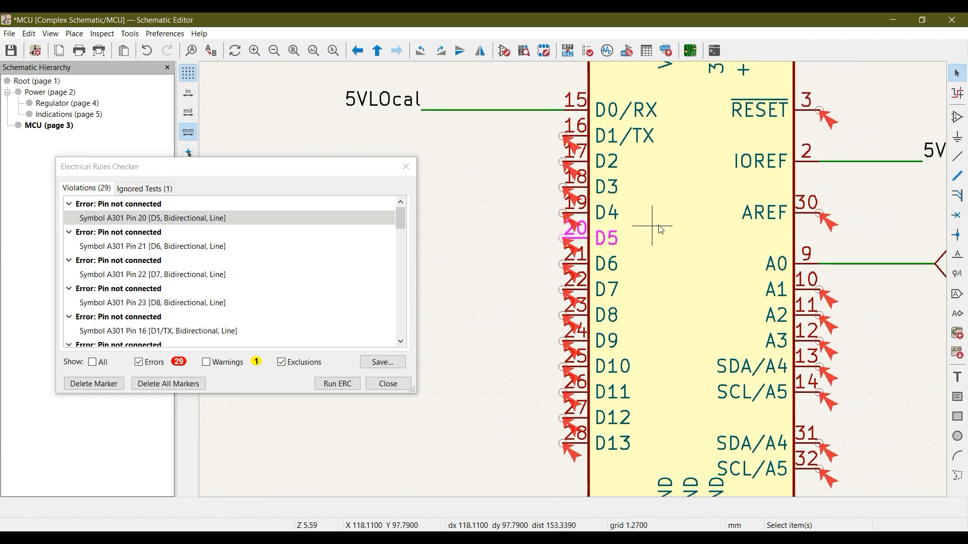
Step: Place no-connect flags on the Arduino's unused digital pins, from D1/TX through D13
left_click(957, 217)
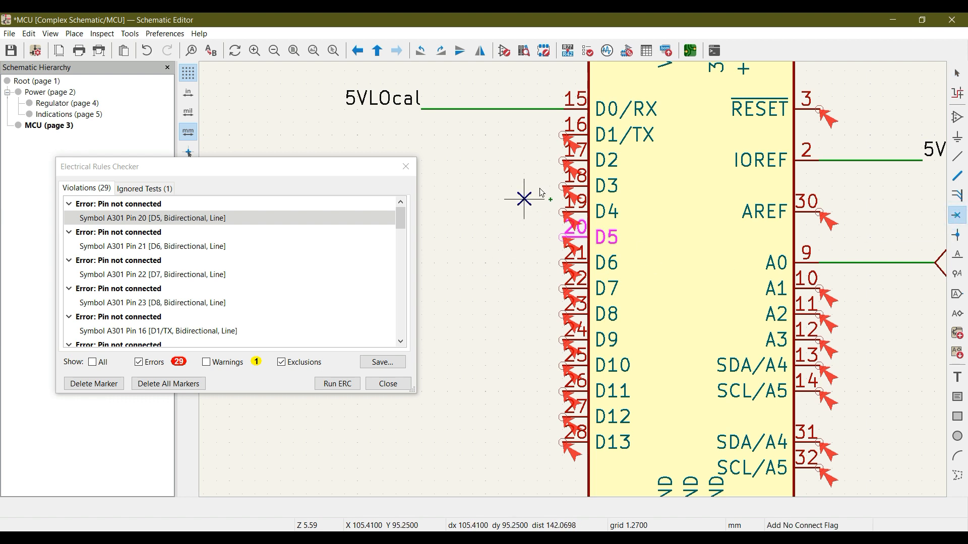
left_click(563, 135)
left_click(563, 160)
left_click(562, 187)
left_click(562, 212)
left_click(562, 238)
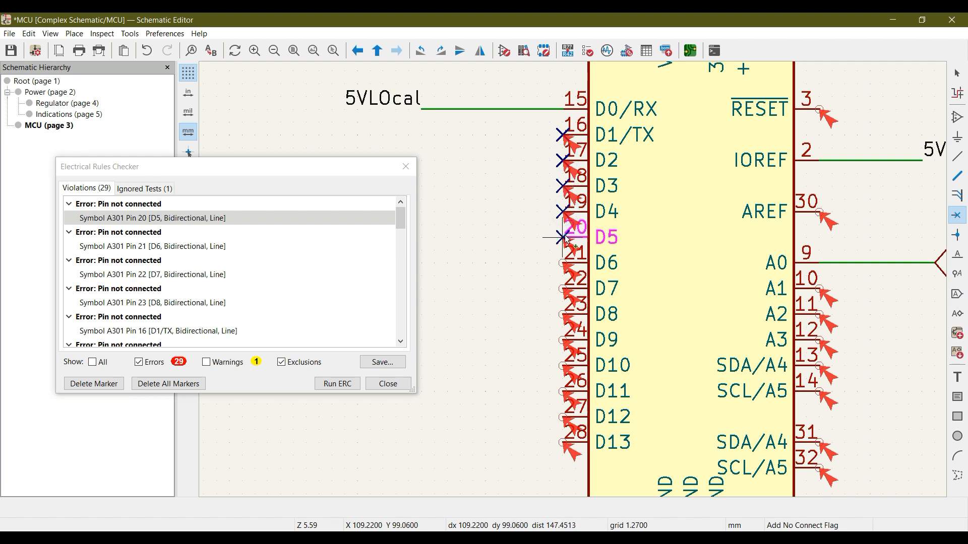
left_click(562, 262)
left_click(563, 288)
left_click(563, 315)
left_click(562, 340)
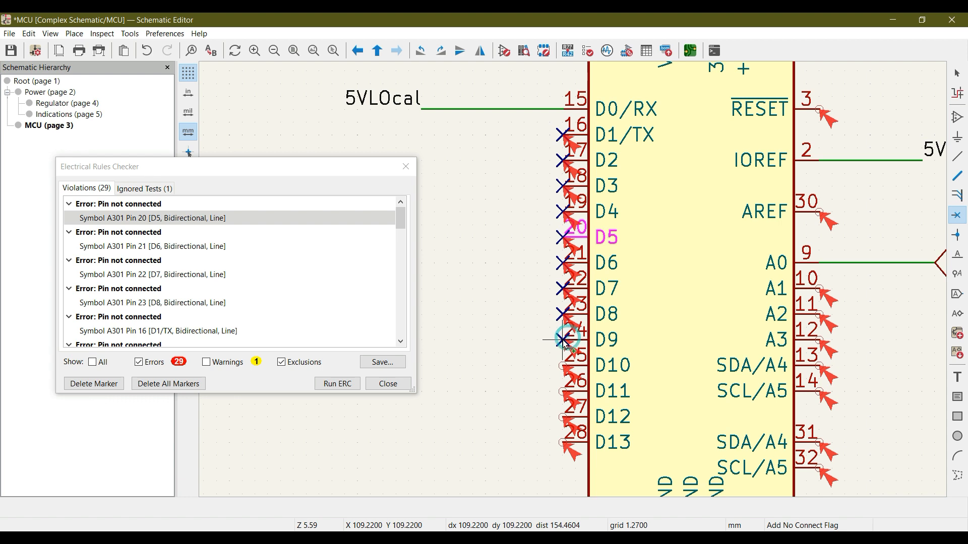
middle_click_drag(574, 368, 526, 298)
left_click(514, 294)
left_click(514, 320)
left_click(513, 345)
left_click(513, 370)
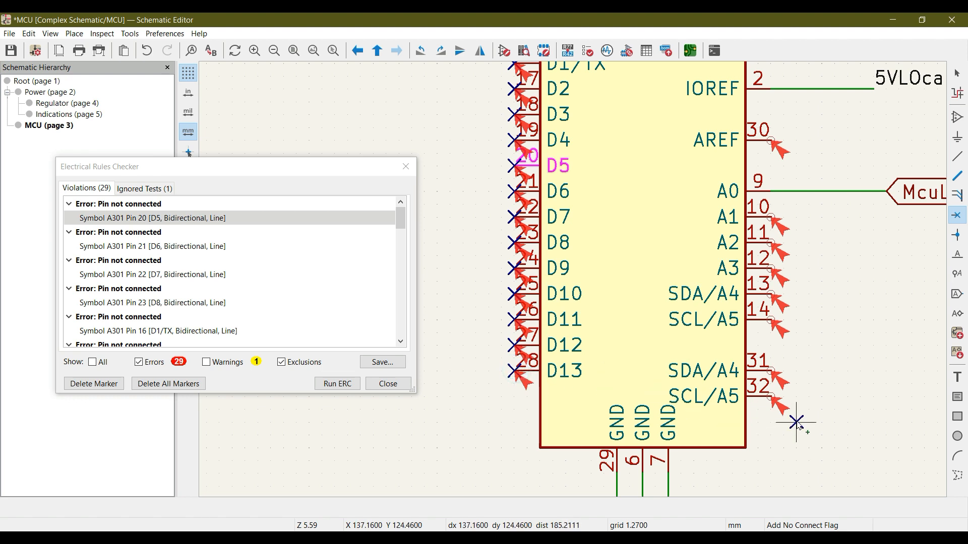
Step: Place no-connect flags on the Arduino's unused A1 to A3, SDA/A4 and SCL/A5 pins (10 to 14, 31 and 32)
middle_click_drag(797, 422, 779, 440)
left_click(757, 404)
left_click(757, 378)
left_click(756, 340)
left_click(756, 316)
left_click(756, 290)
left_click(756, 265)
left_click(756, 239)
Step: Place no-connect flags on the Arduino's AREF, RESET and 3V3 pins
middle_click_drag(788, 244, 801, 412)
left_click(766, 331)
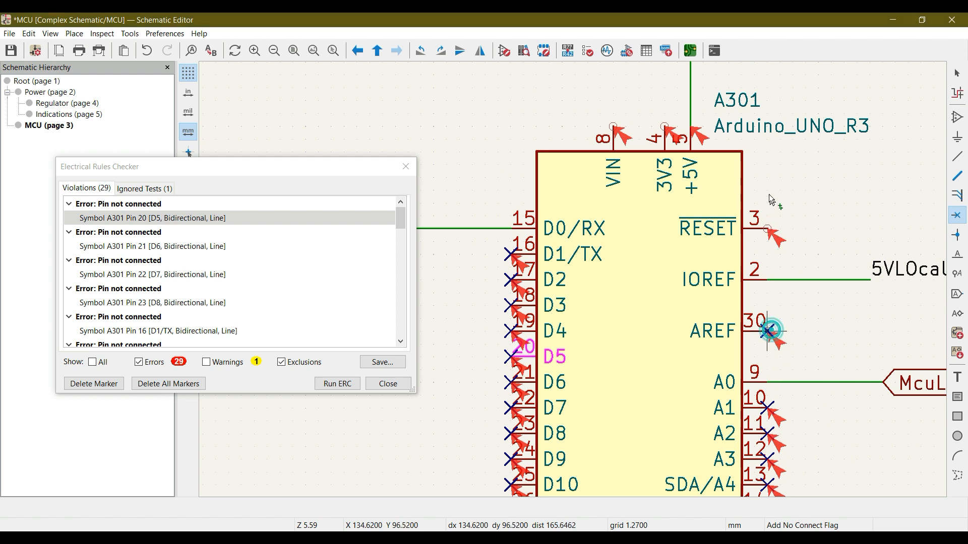
left_click(766, 229)
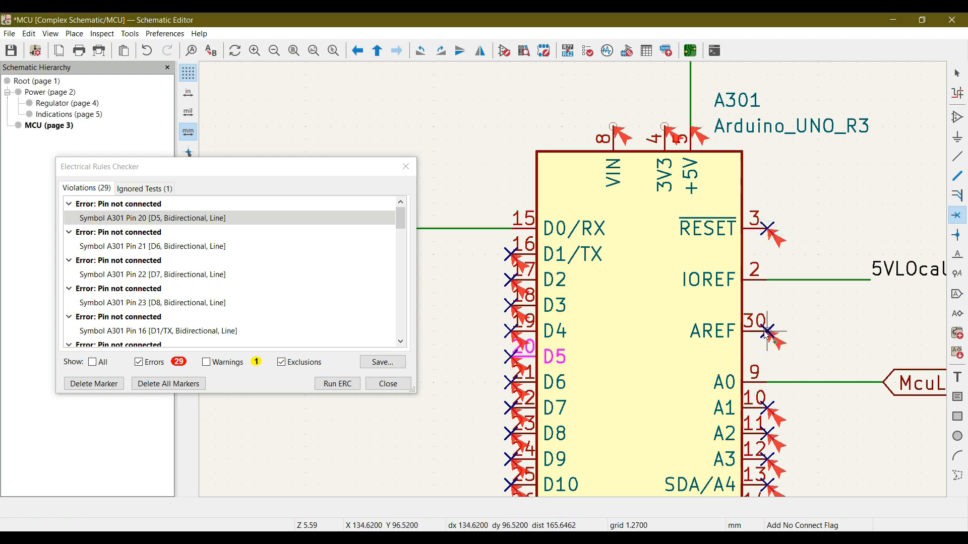
left_click(664, 126)
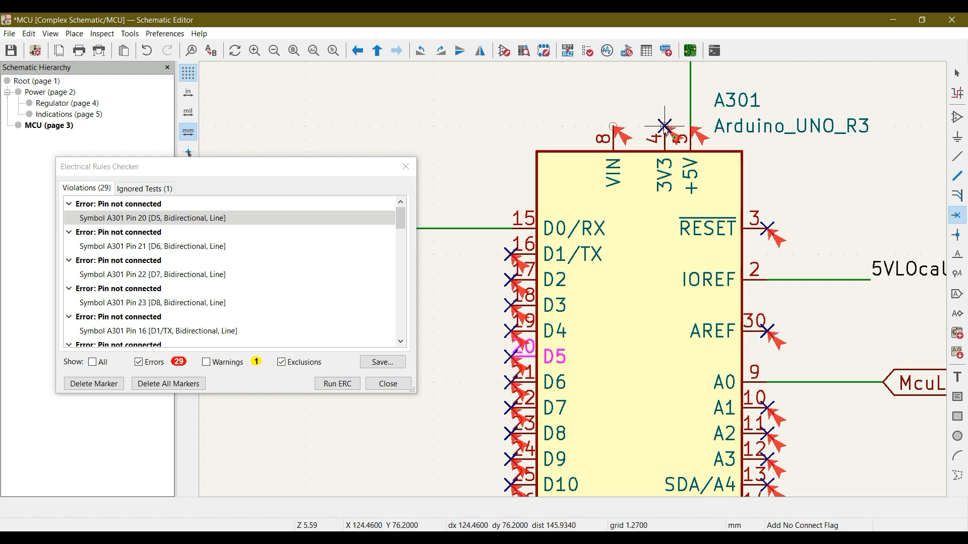
scroll(745, 155, "up", 2)
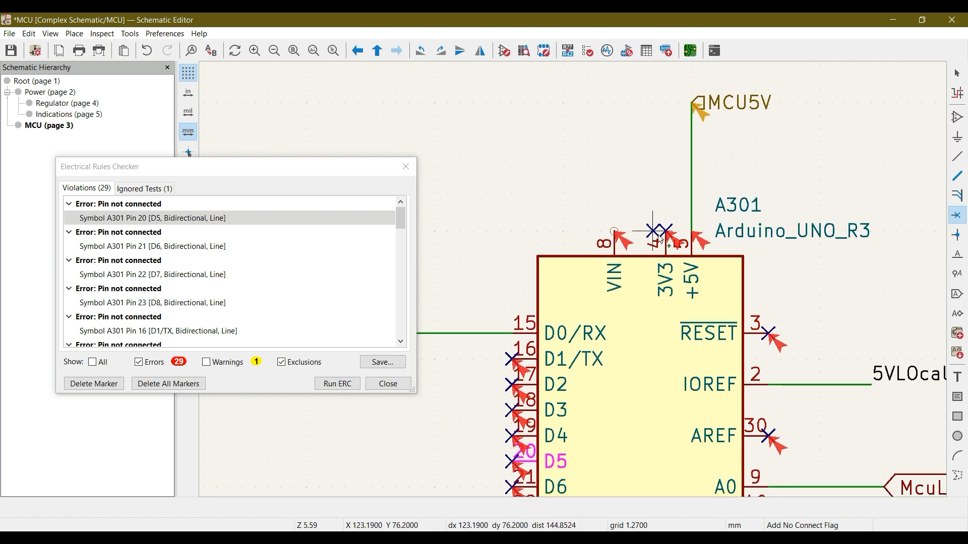
key("Escape")
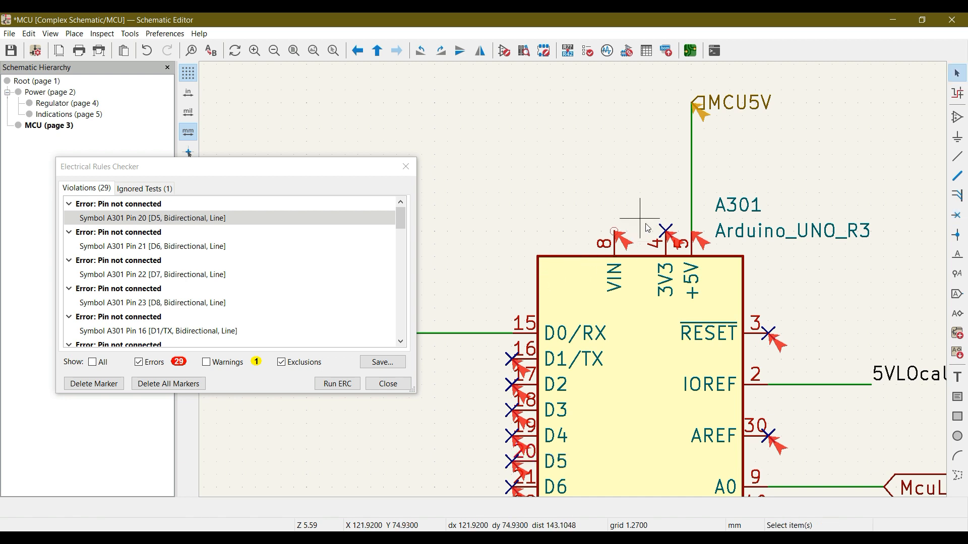
Step: Close the rules checker and wire the Arduino's VIN pin 8 to the vertical MCU5V wire
left_click(406, 166)
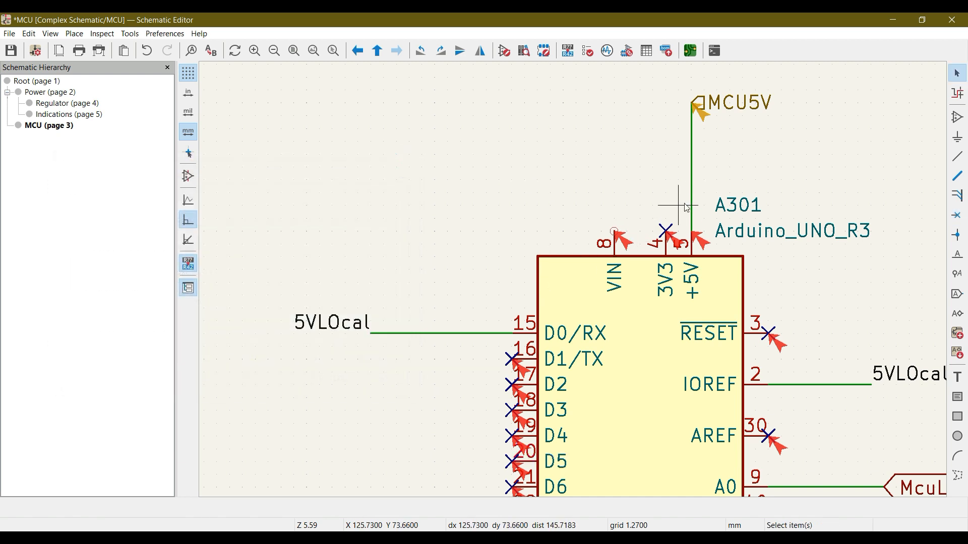
left_click(956, 157)
left_click(614, 231)
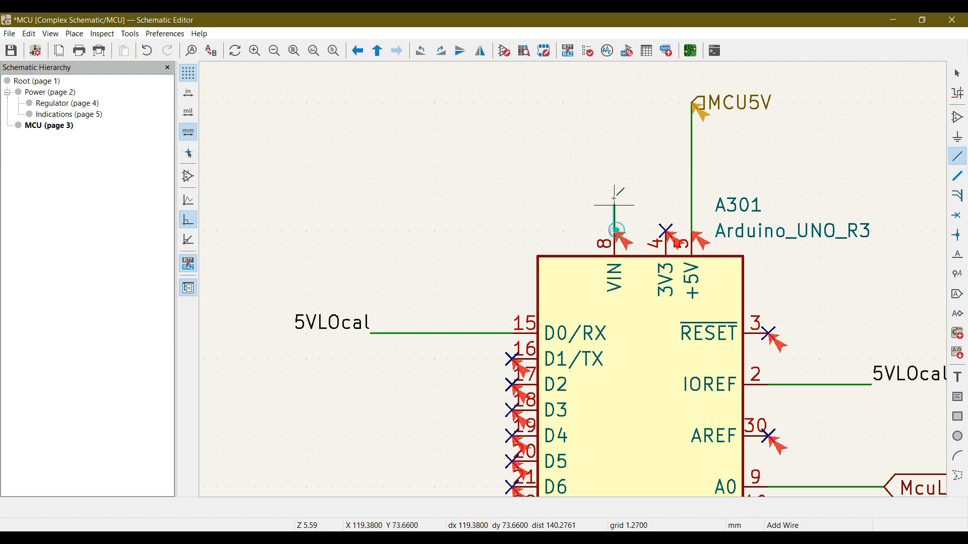
left_click(691, 155)
key("Escape")
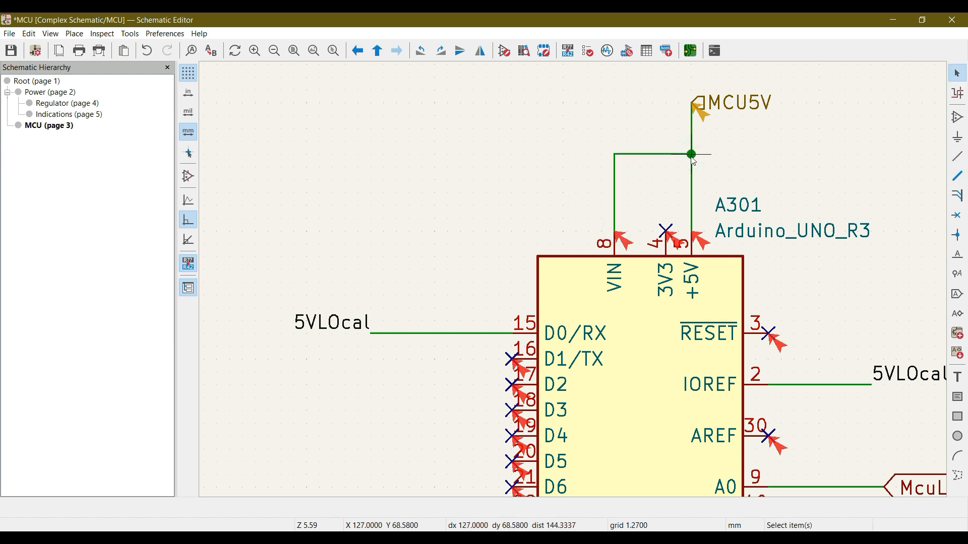
Step: Delete the wire segment feeding the Arduino's +5V pin 5 and put a no-connect flag on that pin
left_click(693, 184)
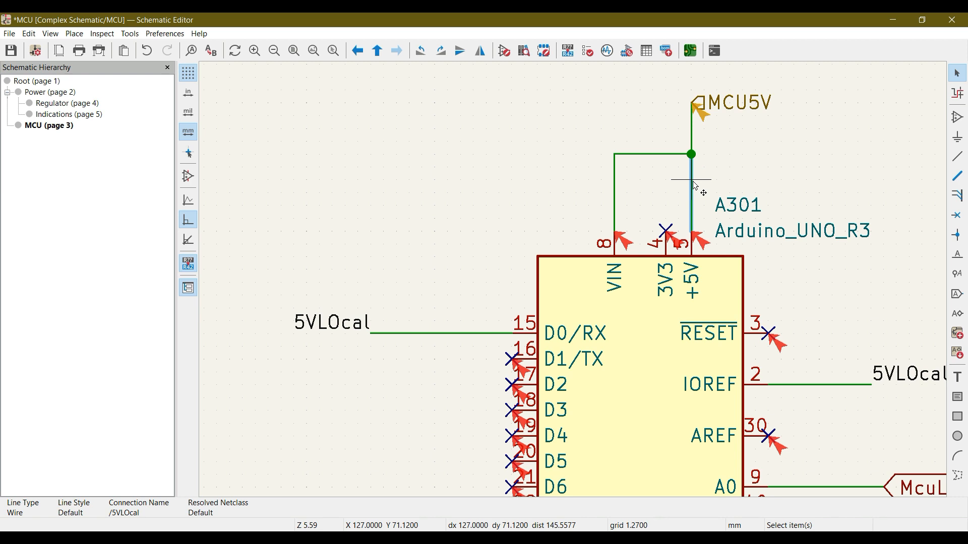
key("Delete")
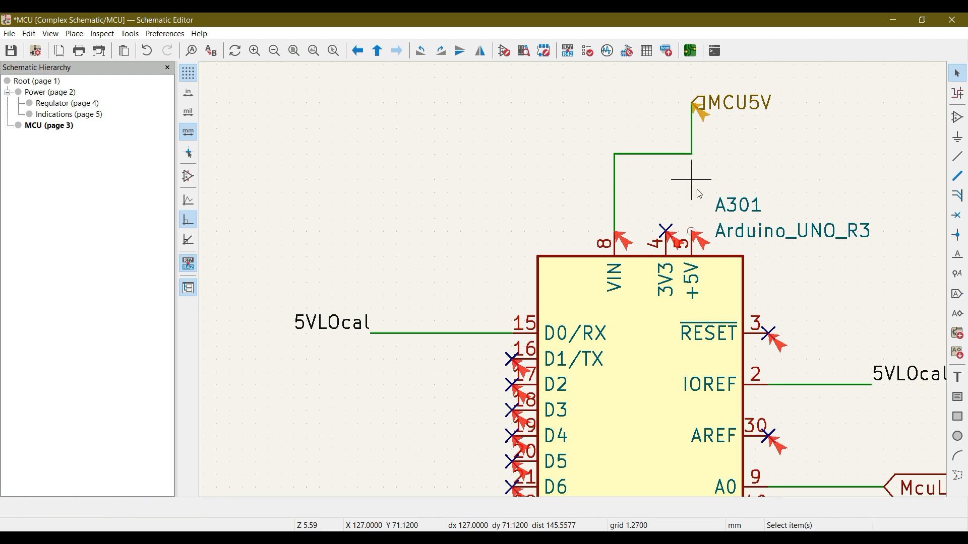
left_click(956, 215)
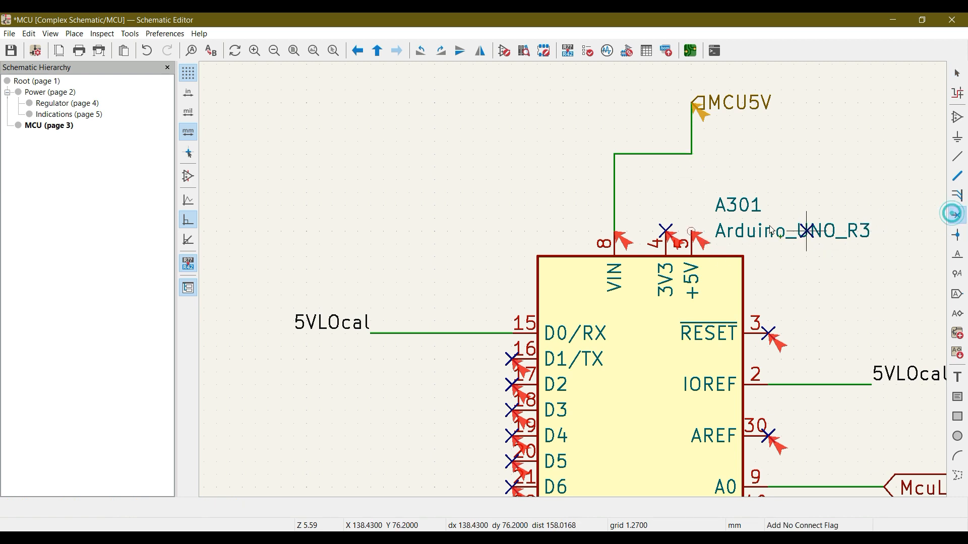
left_click(691, 231)
scroll(558, 397, "down", 3)
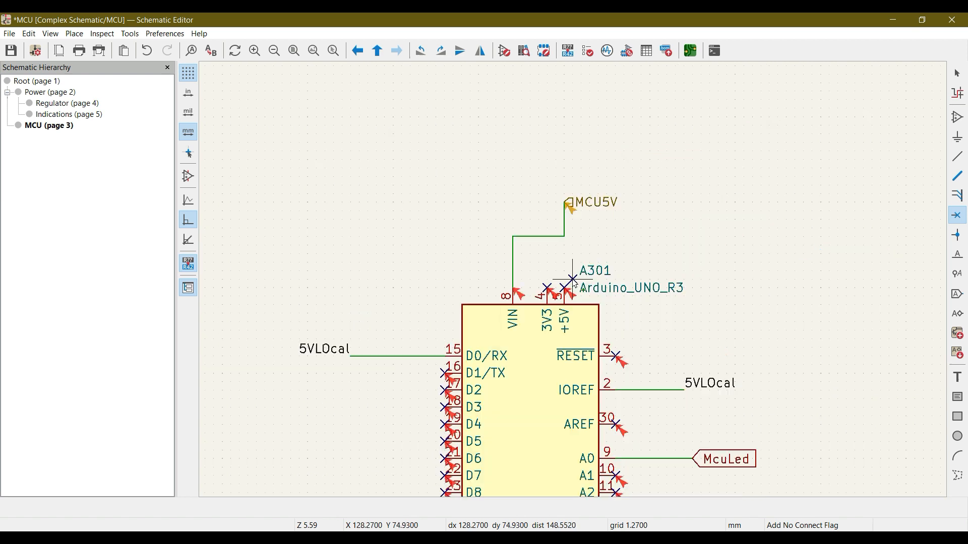
scroll(621, 241, "up", 2)
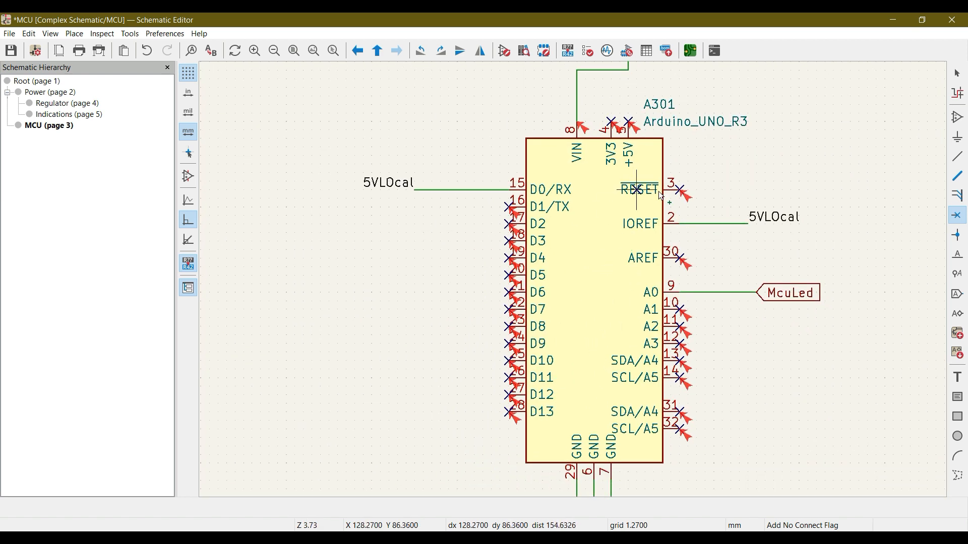
scroll(583, 314, "up", 3)
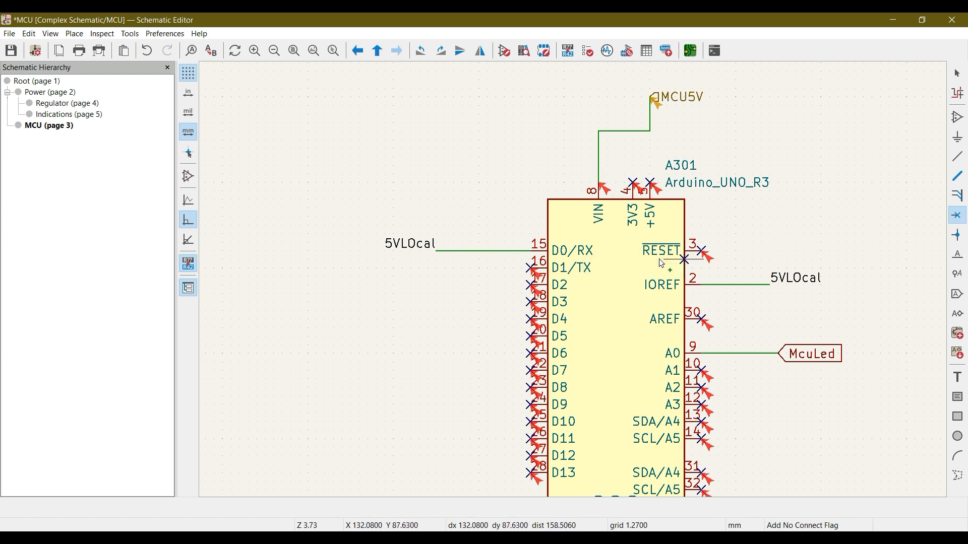
key("Escape")
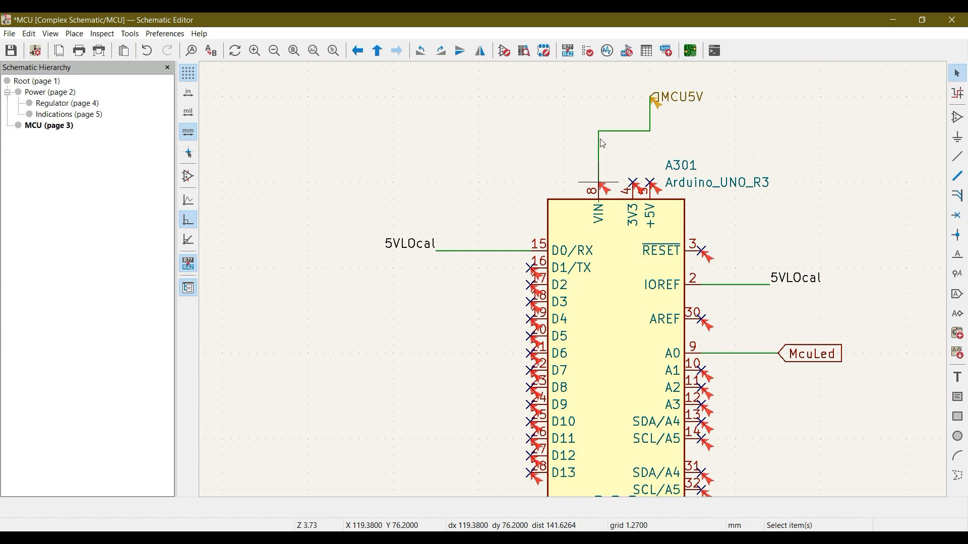
Step: Rerun the electrical rules check and locate the undriven input power violation on U401 pin 1 in the Regulator sheet
left_click(589, 50)
left_click(334, 382)
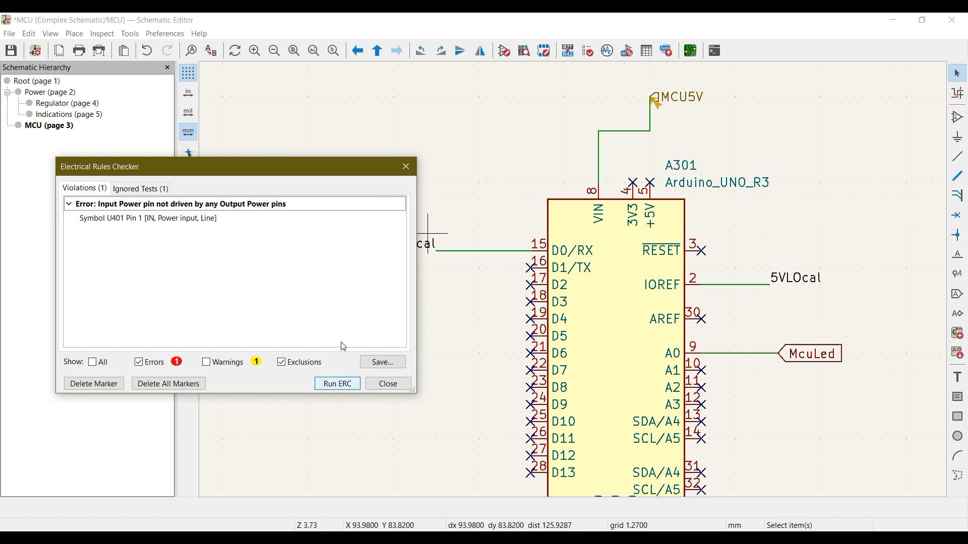
left_click(119, 220)
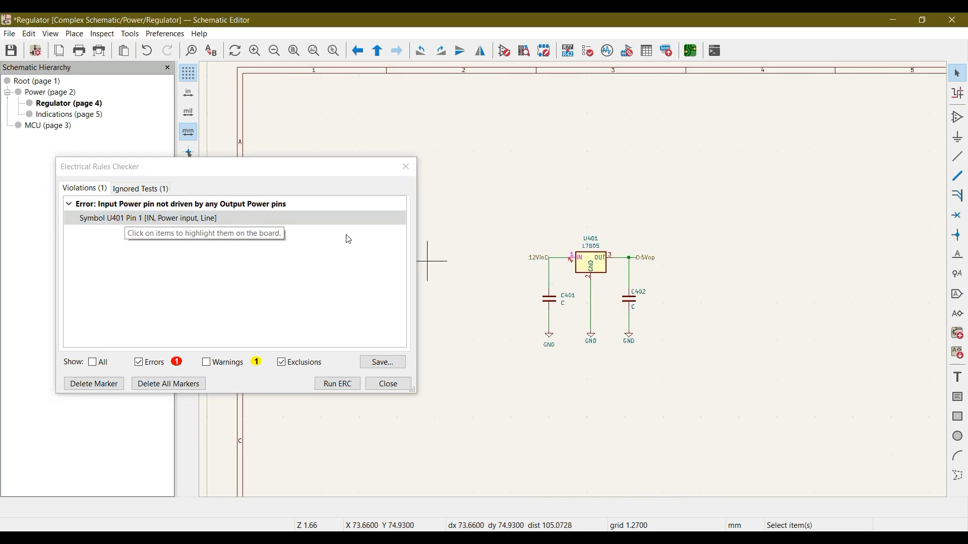
scroll(560, 265, "up", 3)
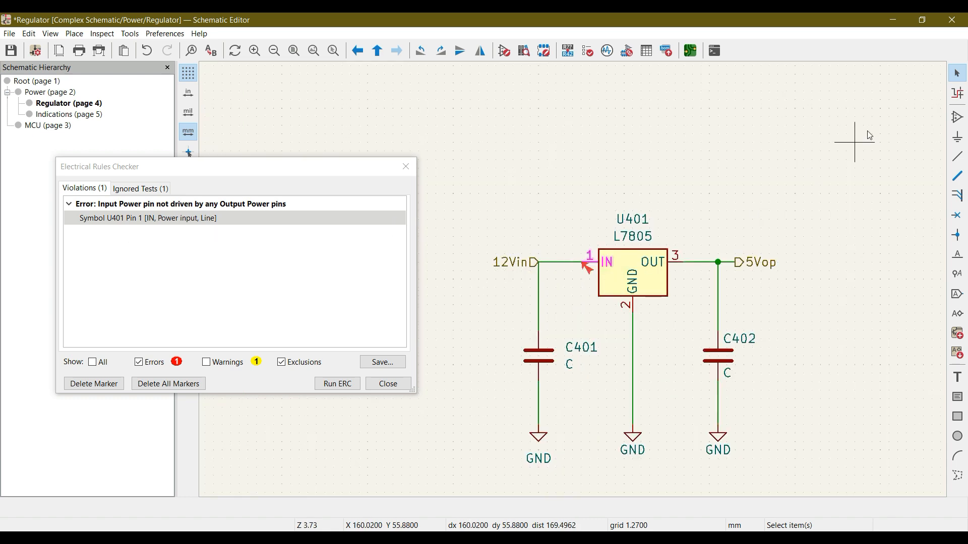
Step: Place a PWR_FLAG power symbol on the 12Vin wire leading to the L7805 regulator's IN pin
left_click(957, 135)
left_click(618, 217)
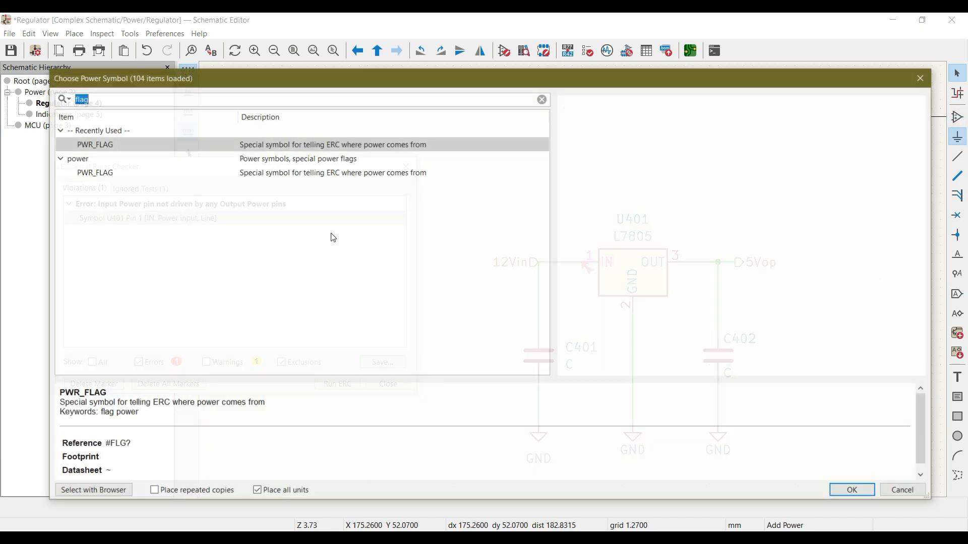
double_click(96, 146)
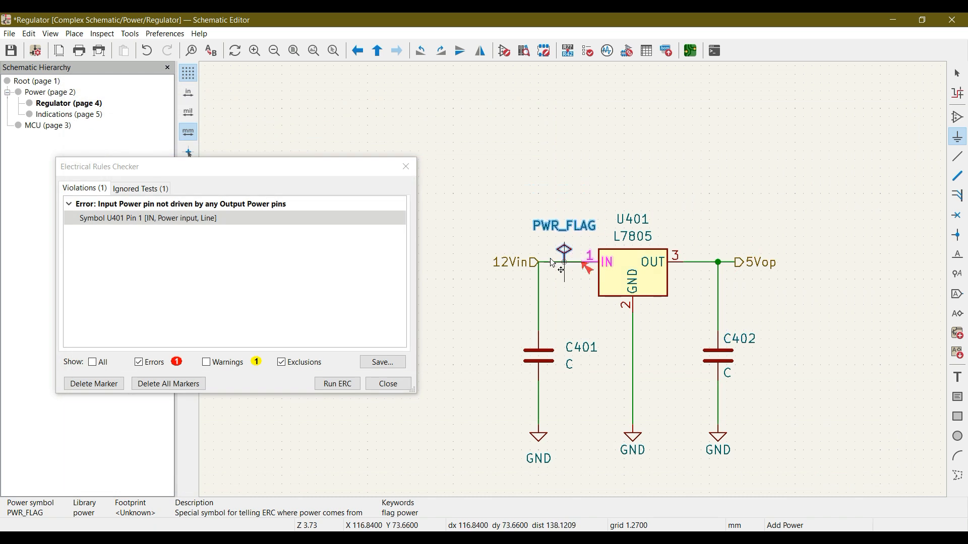
left_click(547, 263)
key("Escape")
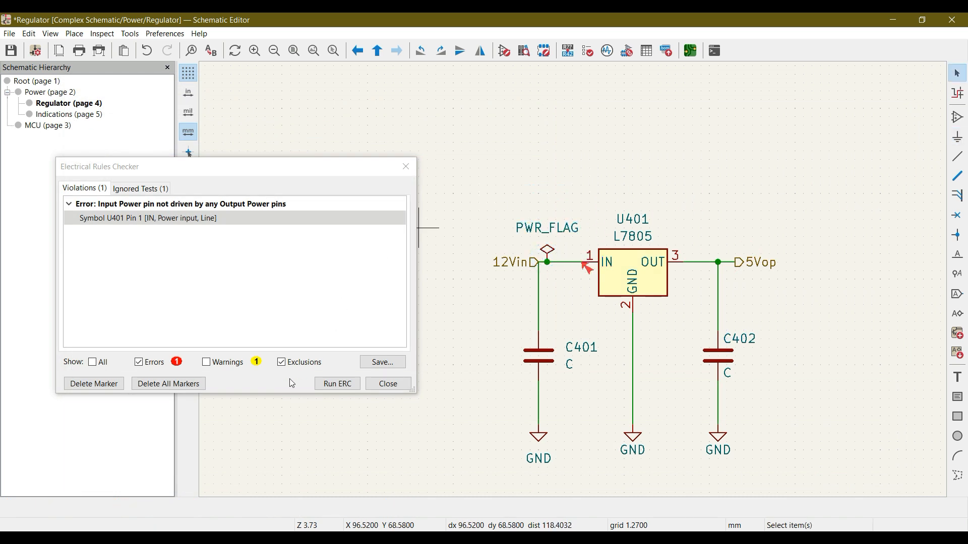
Step: Rerun the electrical rules check, include warnings in the violation list and locate the similar hierarchical labels MCU5V and Mcu5V
left_click(337, 384)
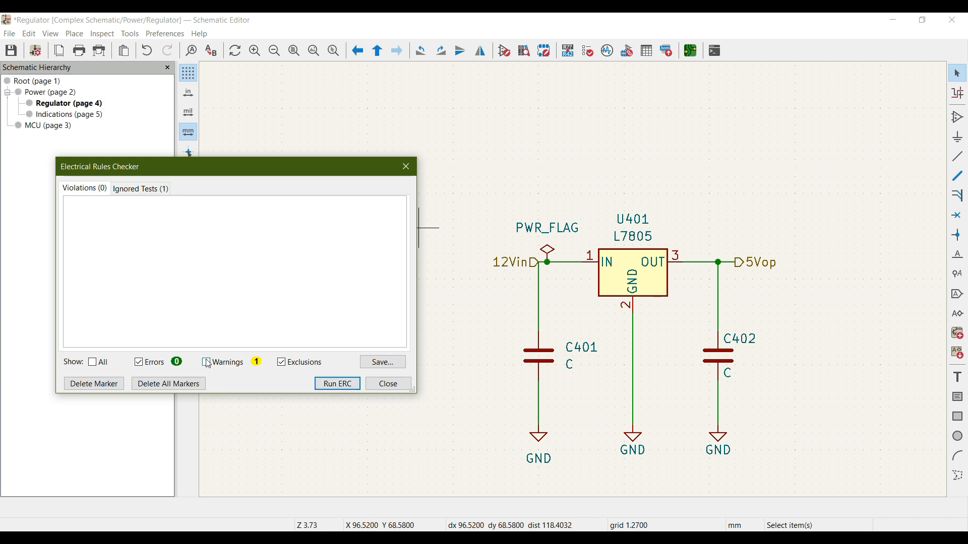
left_click(207, 362)
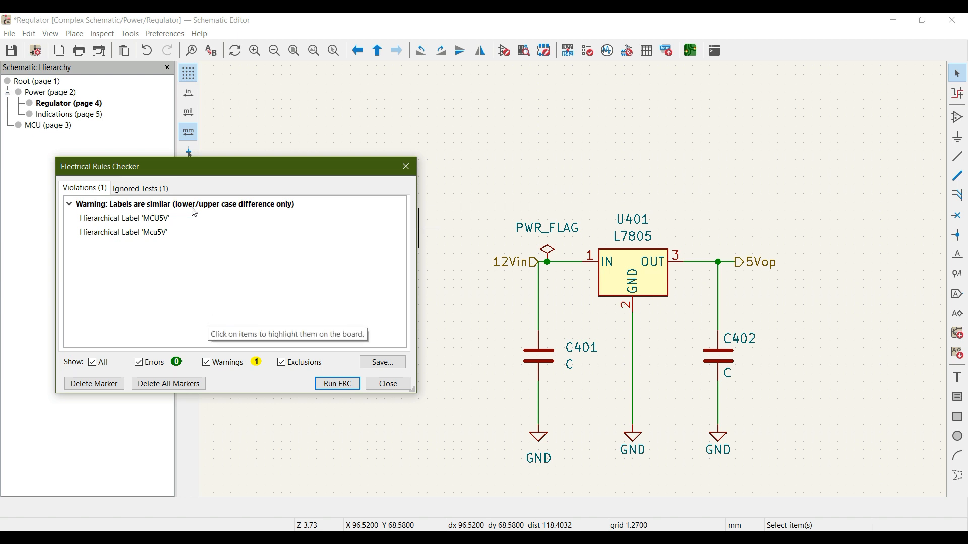
left_click(155, 224)
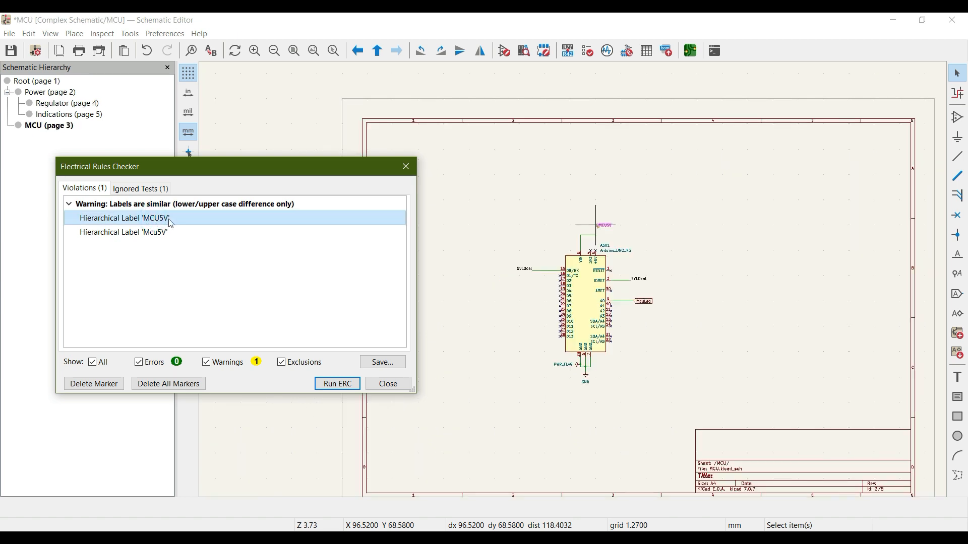
scroll(575, 285, "up", 2)
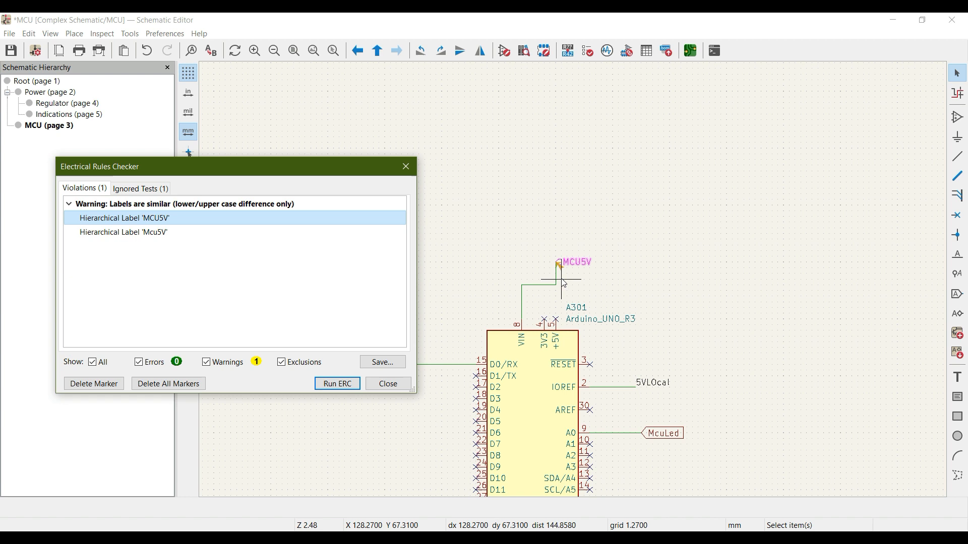
left_click(130, 232)
Step: Close the rules checker and rename the Power sheet's hierarchical label Mcu5V to Mcu5Vdc
middle_click_drag(650, 304, 730, 303)
left_click(406, 167)
left_click(755, 305)
scroll(752, 298, "down", 3)
middle_click_drag(559, 280, 575, 284)
scroll(575, 284, "up", 5)
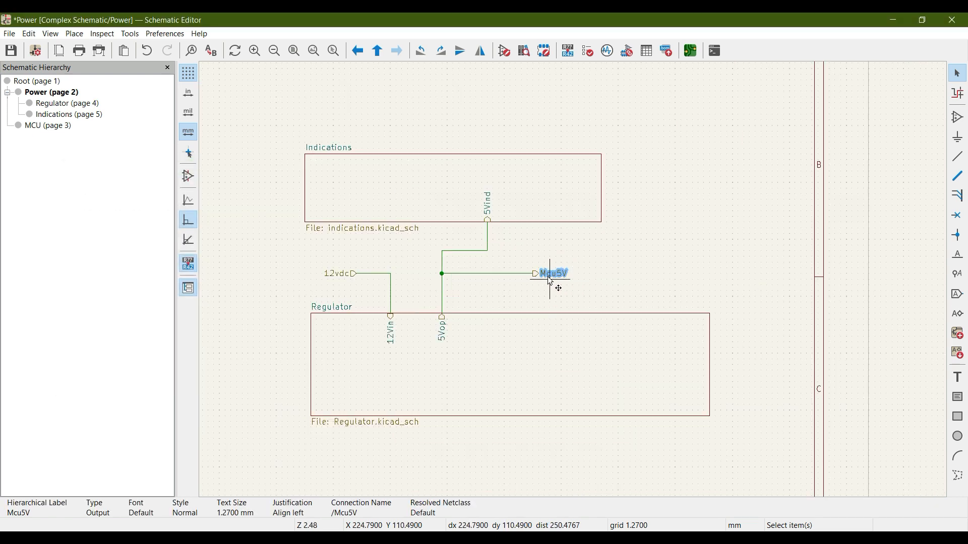
double_click(550, 281)
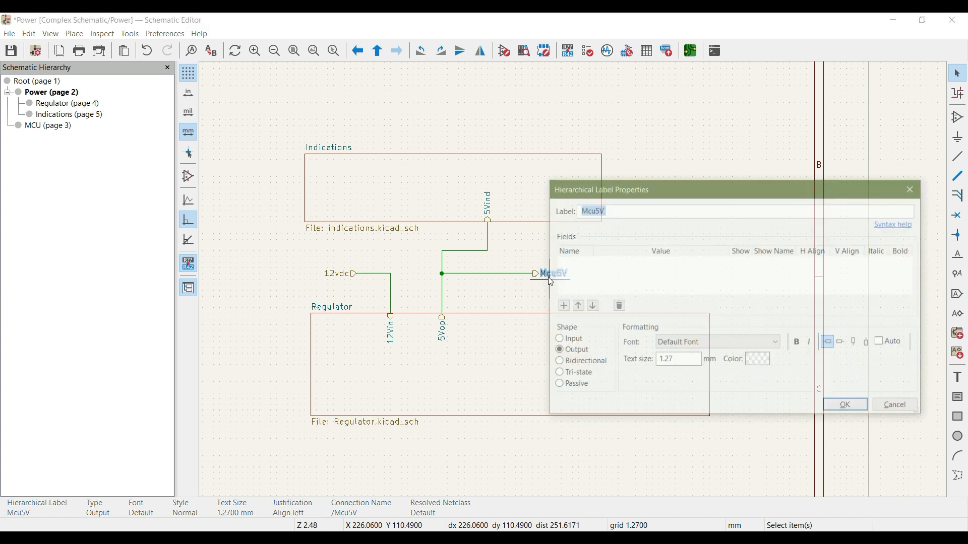
left_click(623, 210)
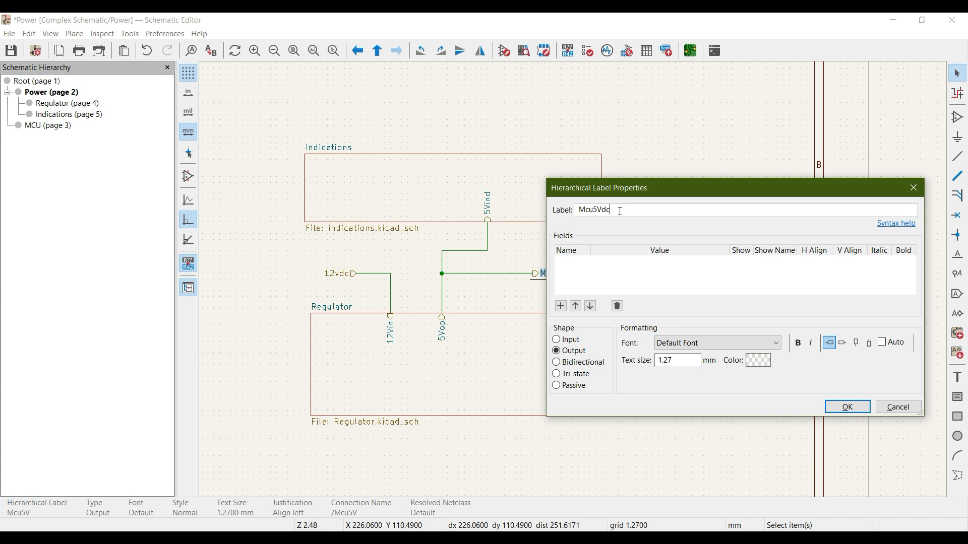
left_click(829, 406)
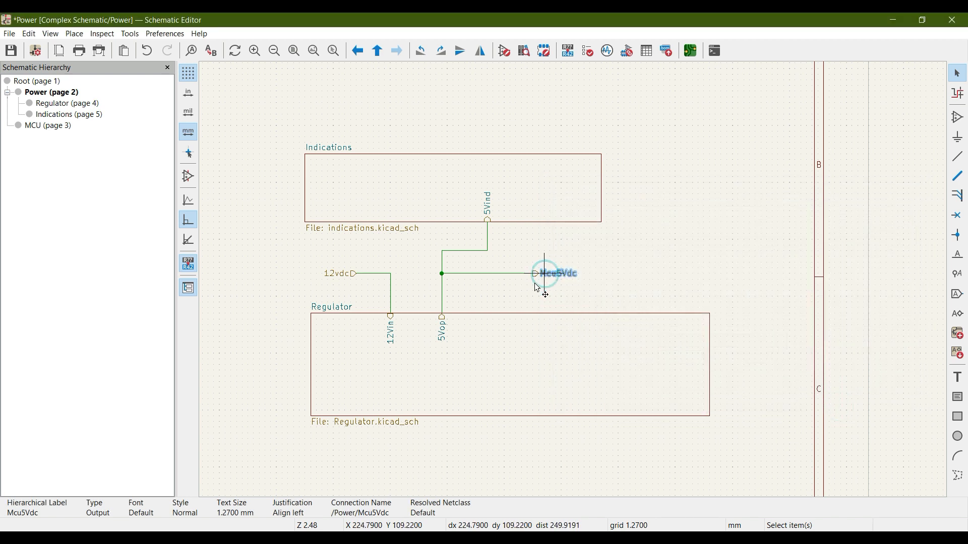
Step: In the root sheet, import the Mcu5Vdc sheet pin into the Power block and place it beside the Mcu5V pin
scroll(545, 274, "down", 4)
middle_click_drag(572, 310, 571, 318)
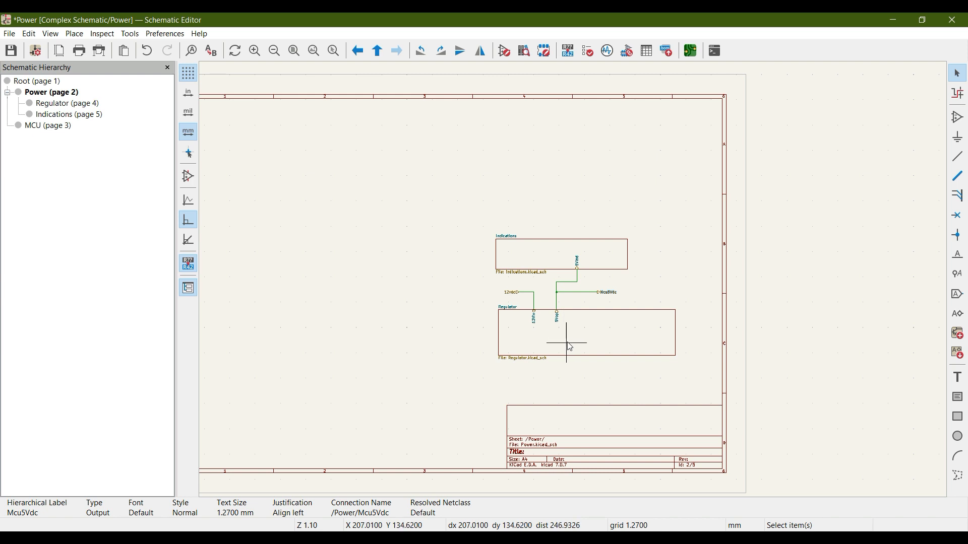
left_click(52, 83)
middle_click_drag(756, 359, 423, 278)
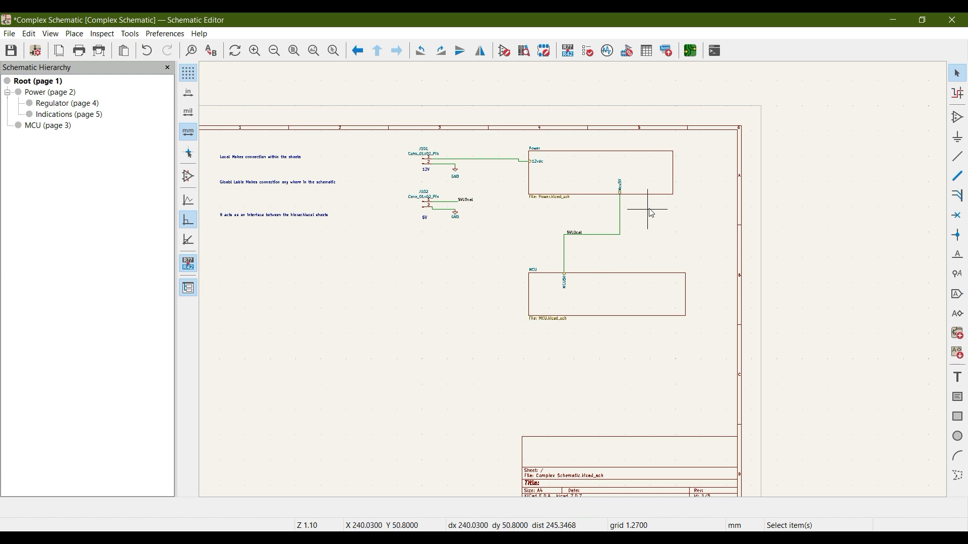
scroll(643, 215, "up", 5)
middle_click_drag(552, 187, 645, 224)
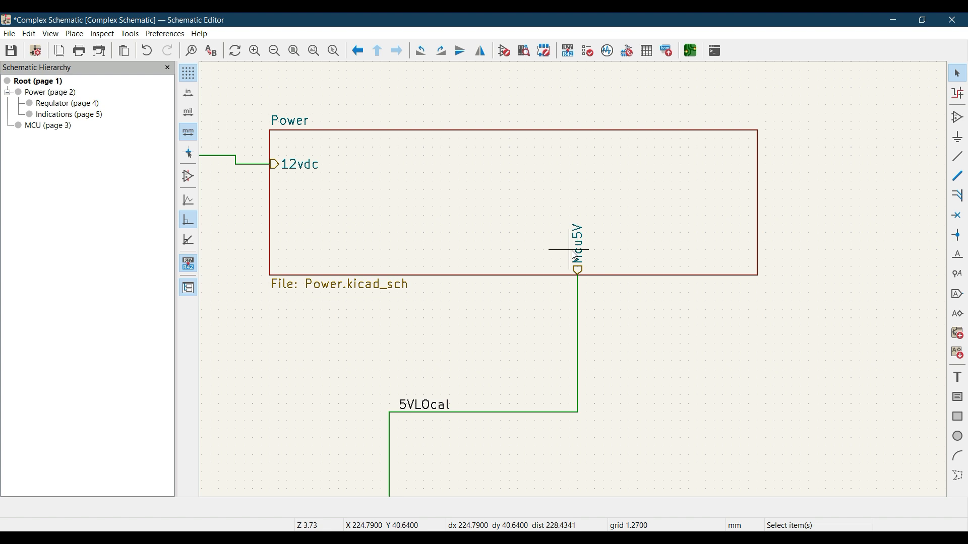
right_click(637, 217)
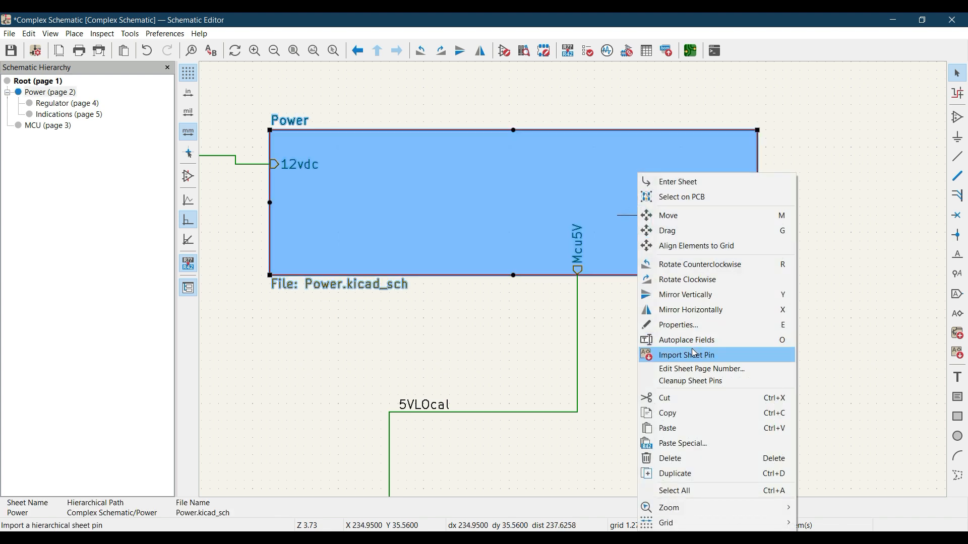
left_click(693, 354)
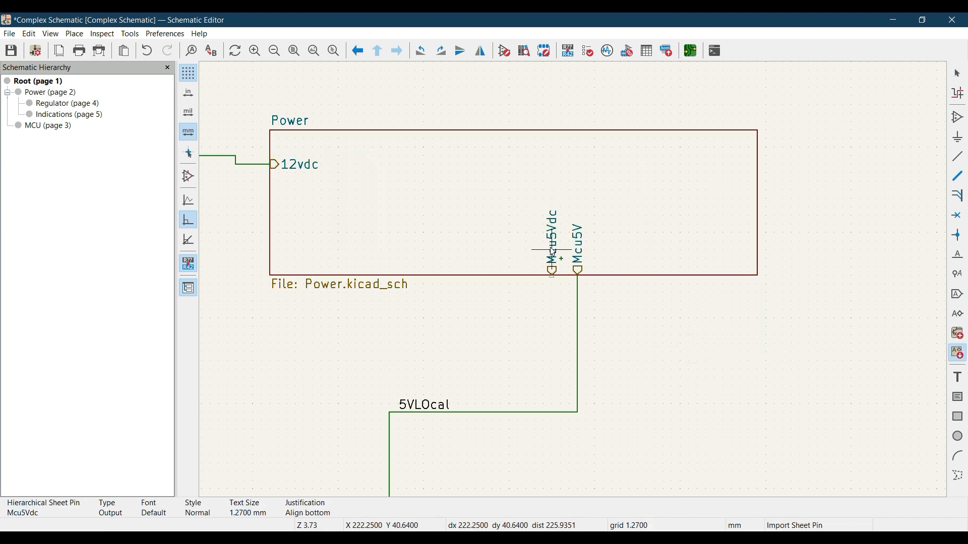
left_click(551, 249)
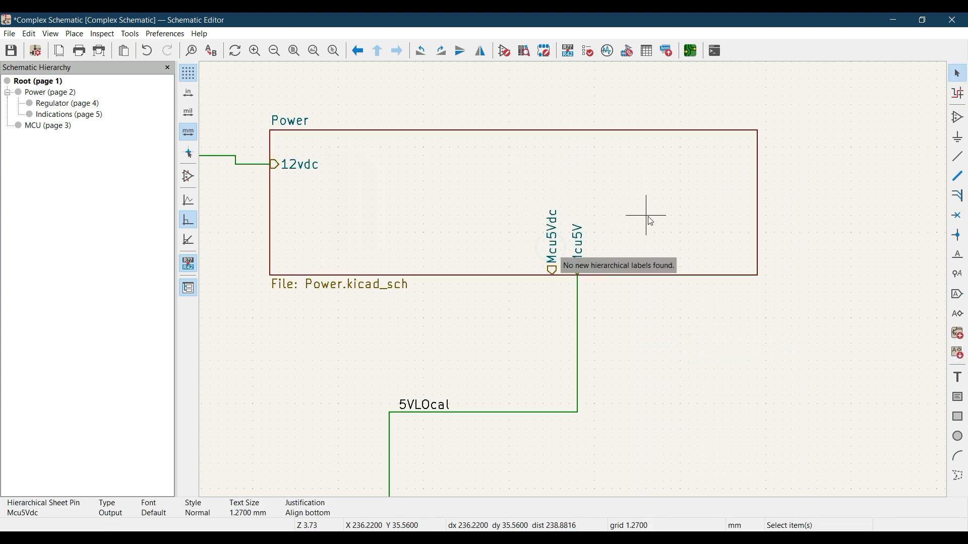
Step: Delete the Power block's Mcu5V sheet pin and move the Mcu5Vdc pin onto the end of the 5VLOcal wire
left_click(580, 248)
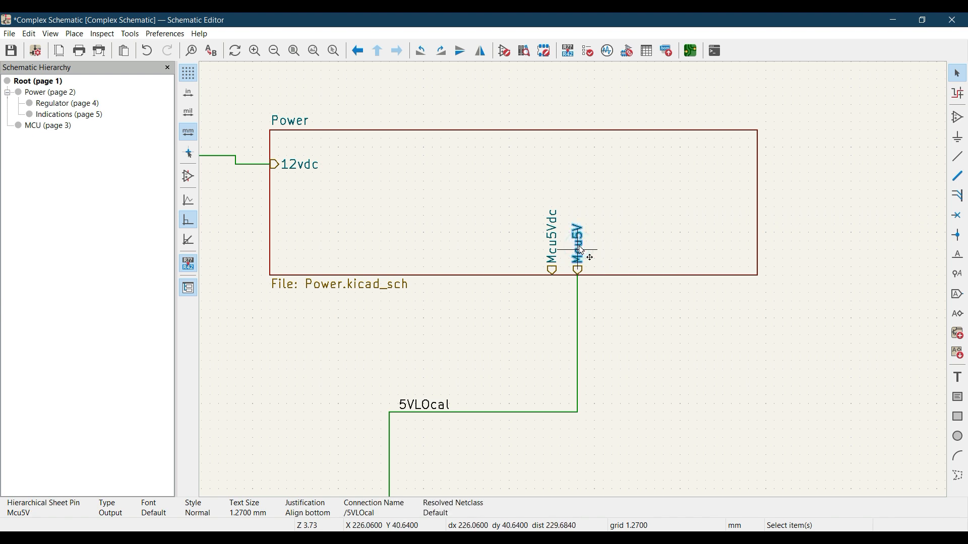
key("Delete")
left_click(552, 257)
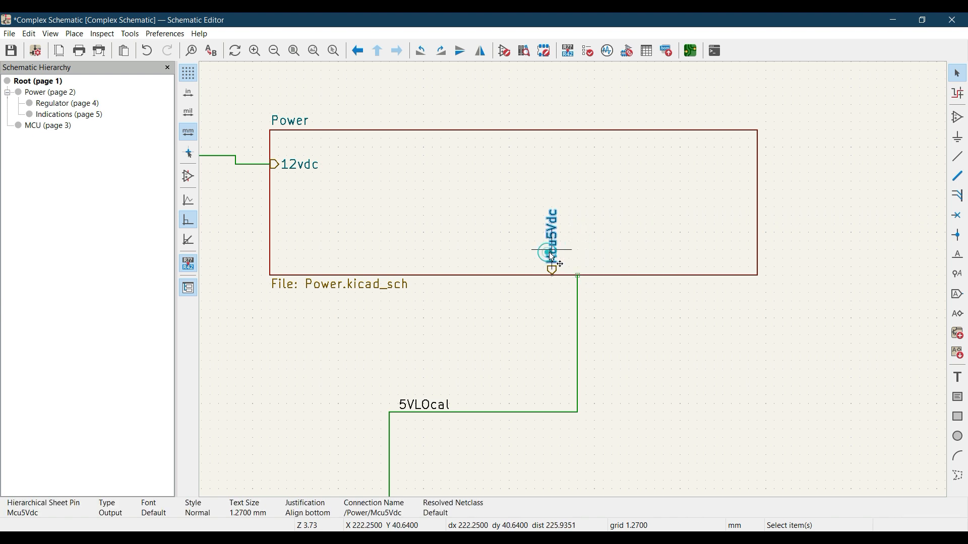
left_click_drag(555, 256, 591, 280)
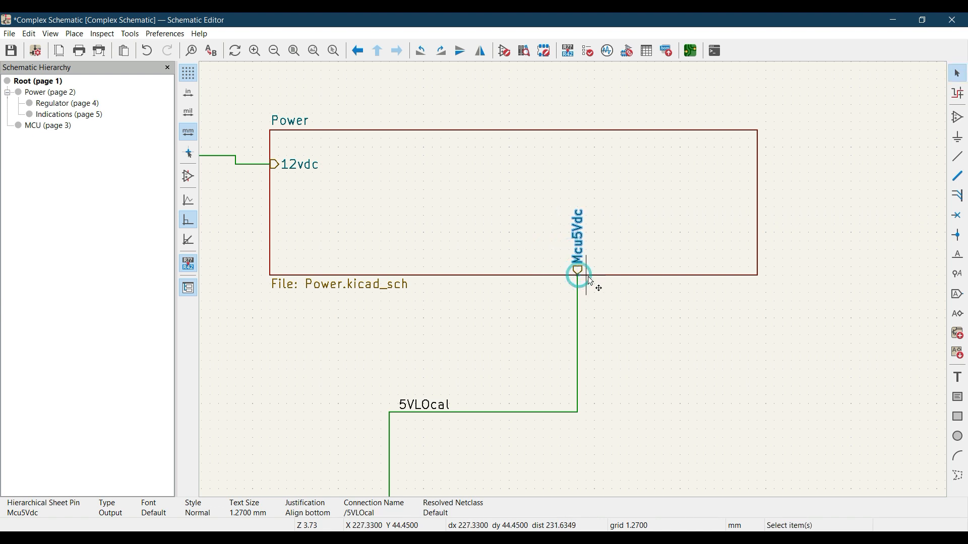
Step: Save the schematic, rerun the electrical rules check, close the checker and show the whole root sheet
scroll(591, 280, "down", 3)
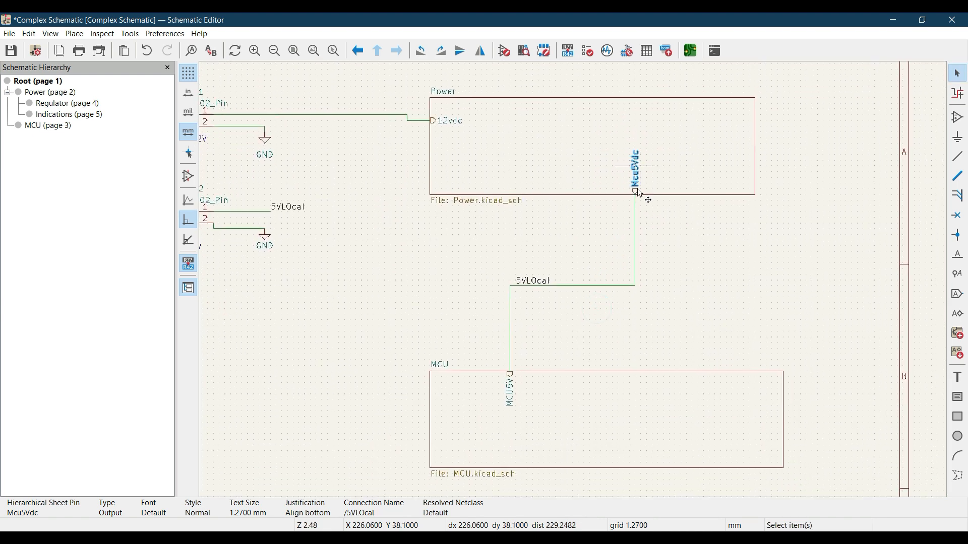
middle_click_drag(404, 296, 478, 322)
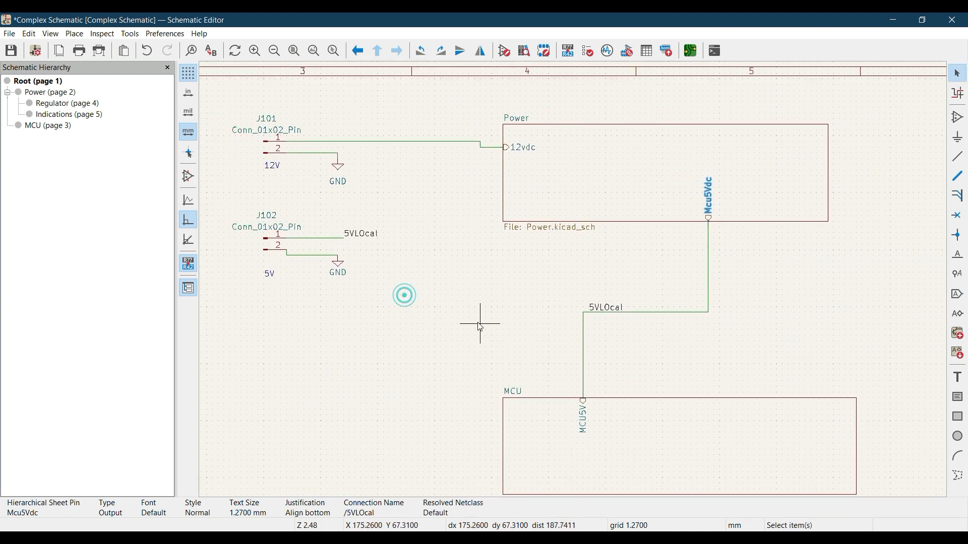
left_click(12, 50)
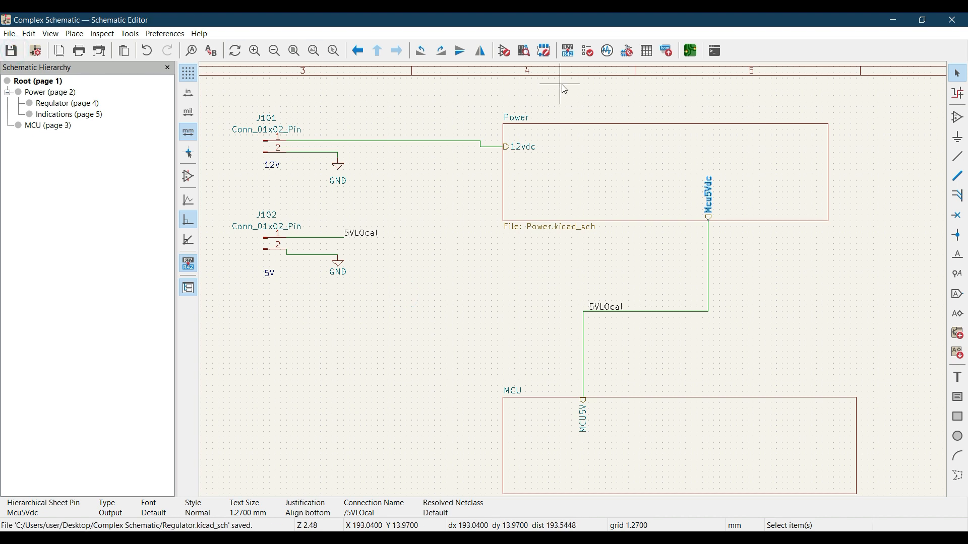
left_click(587, 51)
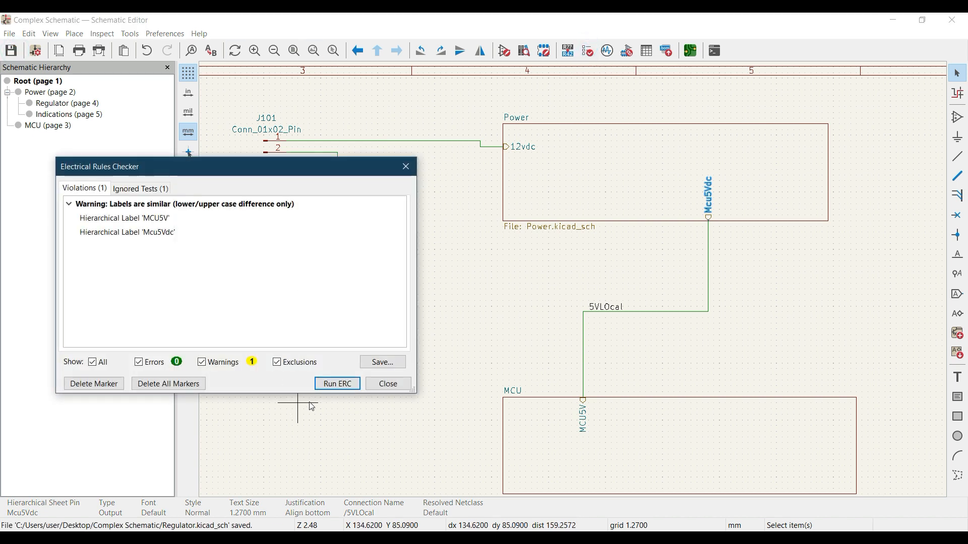
left_click(331, 388)
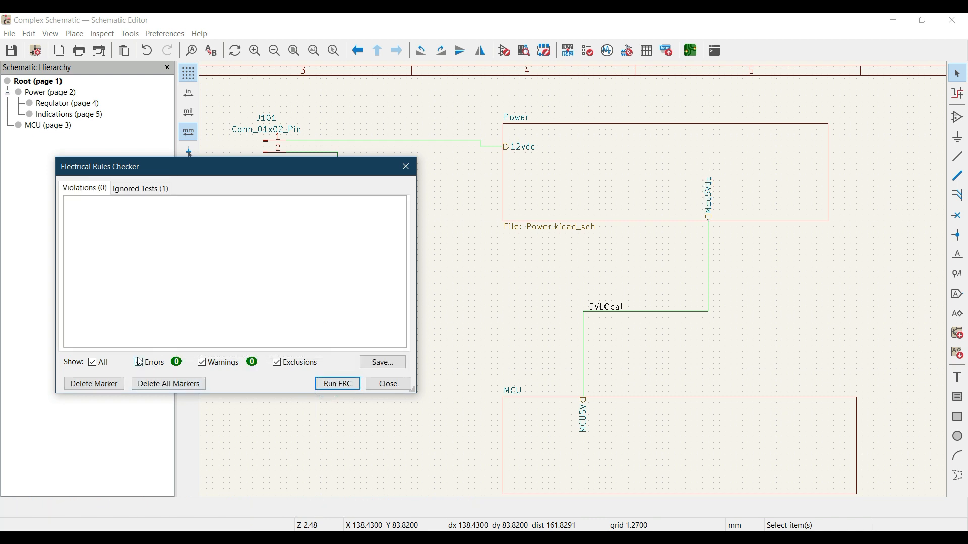
left_click(377, 386)
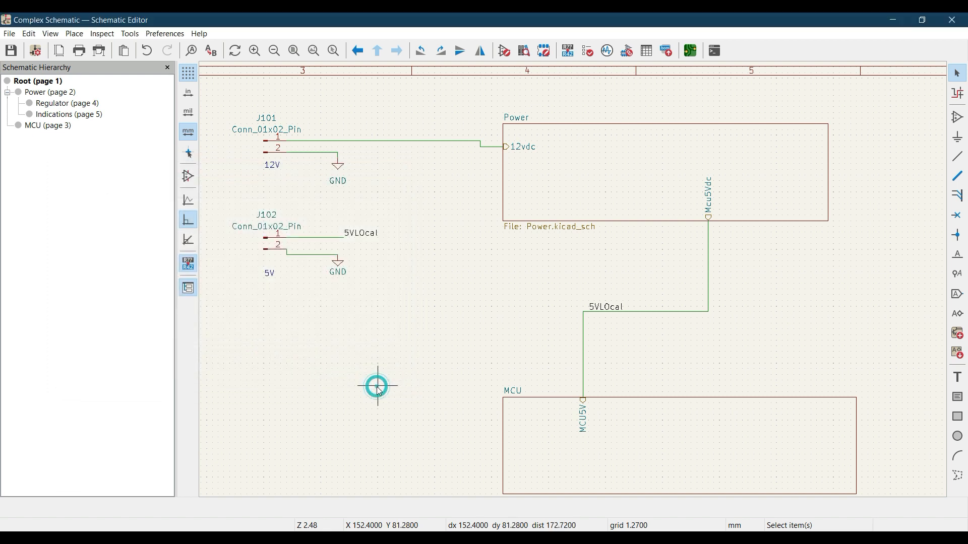
left_click(294, 50)
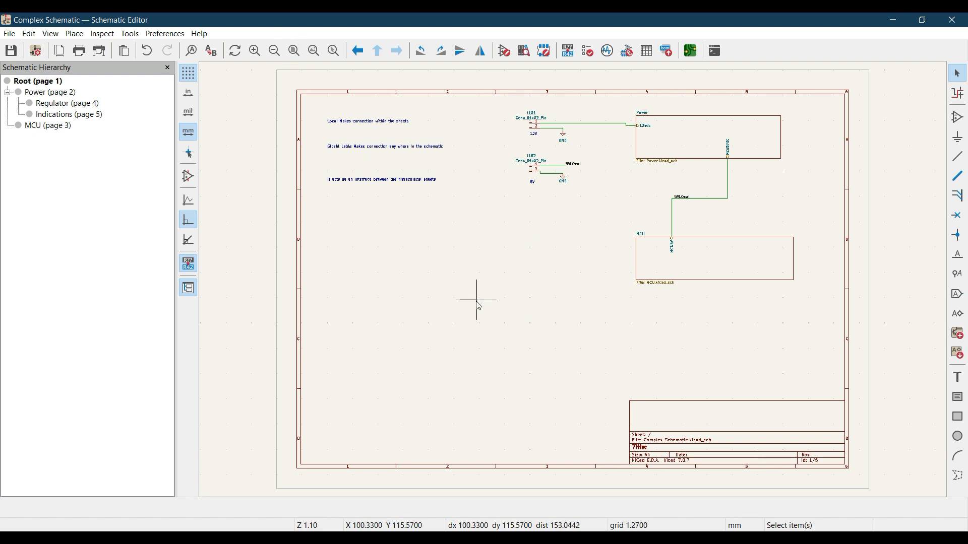